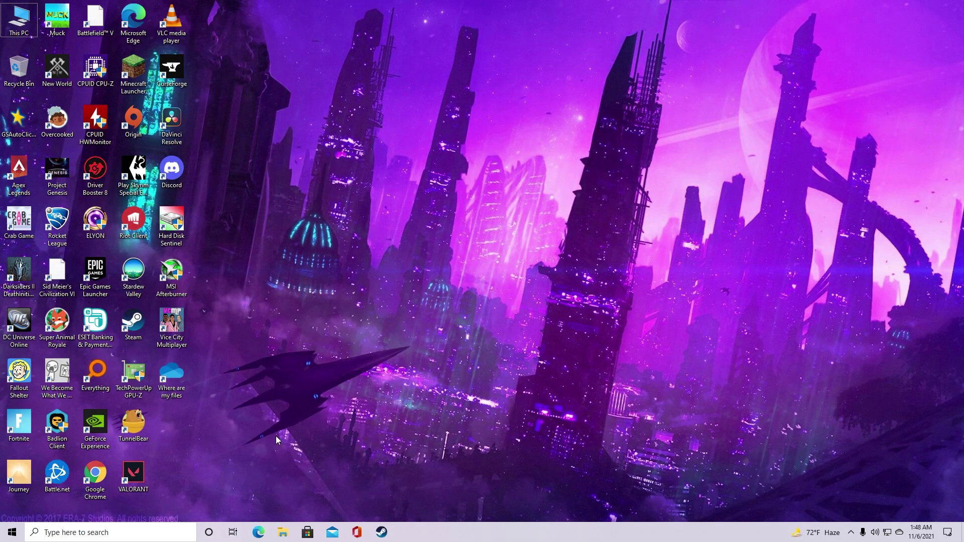
# Step: Open the Windows Temp folder by running the command temp
pyautogui.press('super+r')
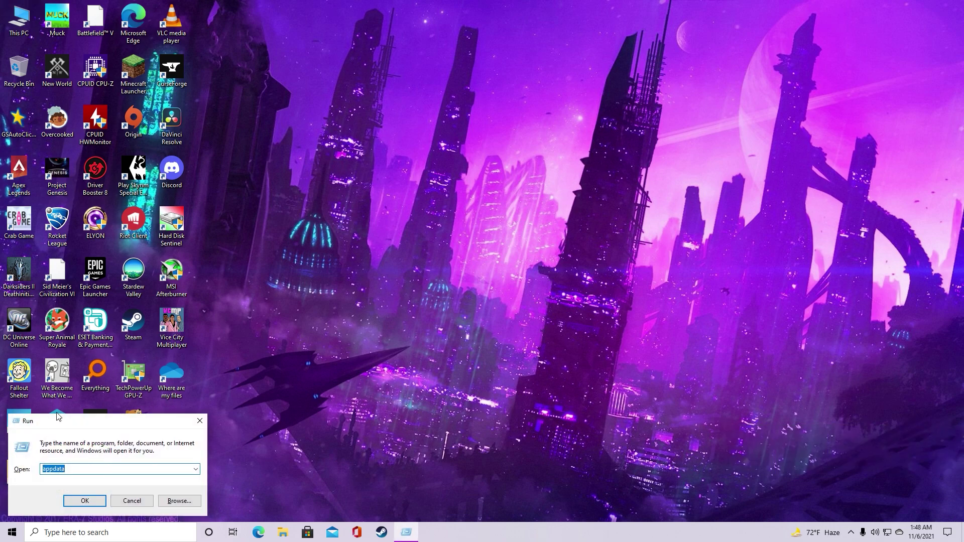
pyautogui.write('te')
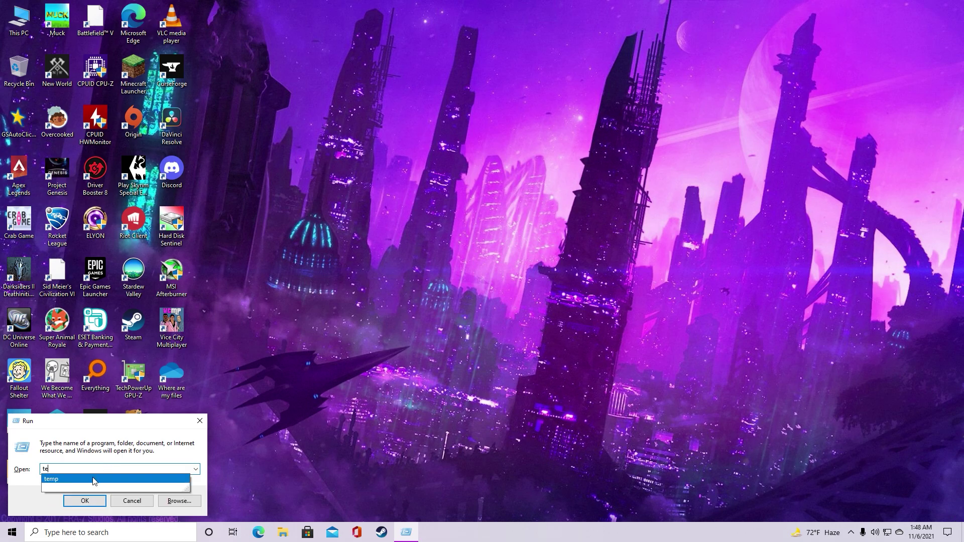
pyautogui.click(96, 479)
pyautogui.click(80, 500)
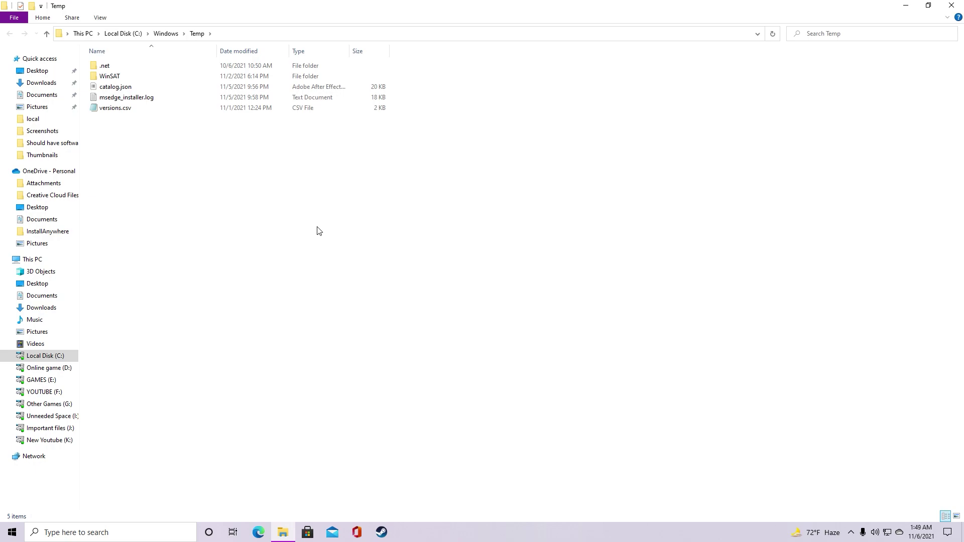
# Step: Permanently delete everything in the Windows Temp folder, skipping the items that require administrator permission
pyautogui.hotkey('ctrl', 'a')
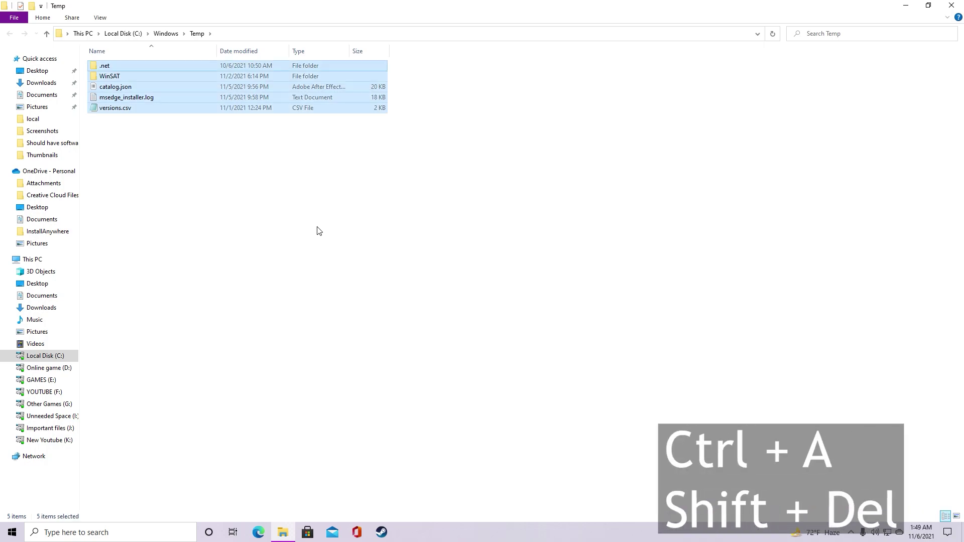
pyautogui.hotkey('shift', 'Delete')
pyautogui.press('Return')
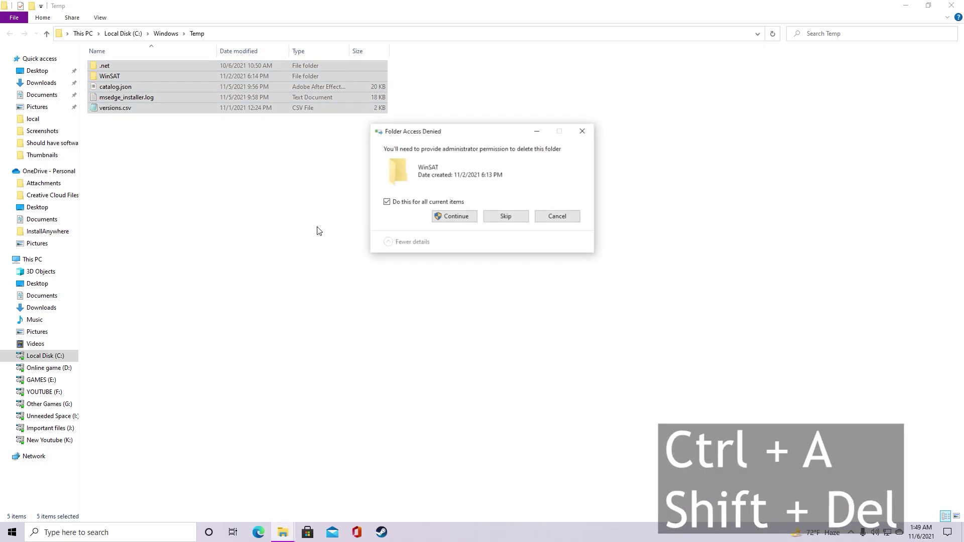
pyautogui.click(506, 217)
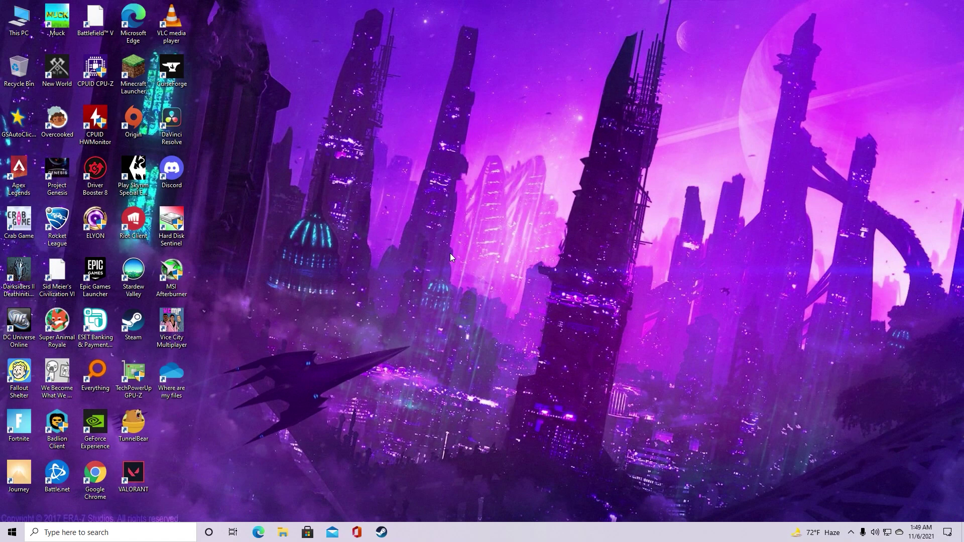
# Step: Open the user account's local Temp folder by running %temp%
pyautogui.press('super+r')
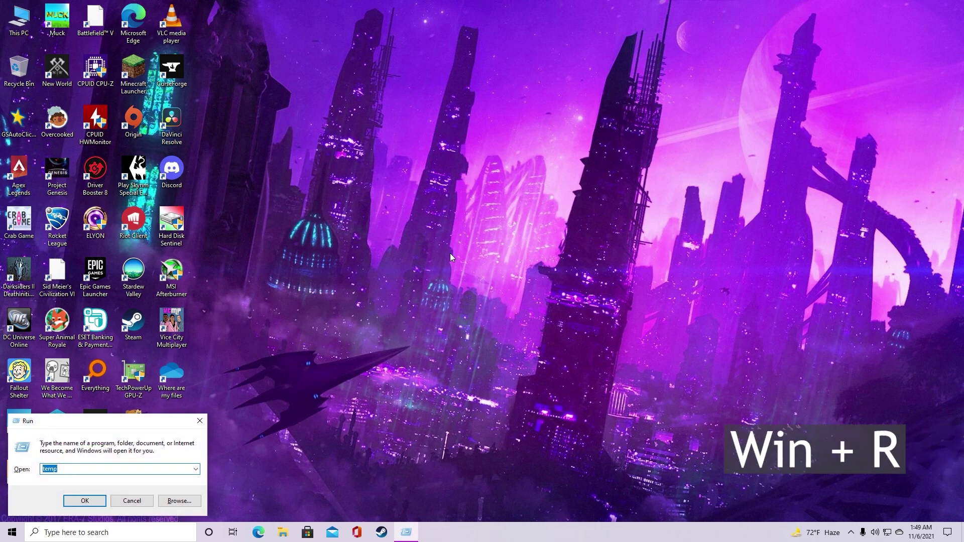
pyautogui.press('End')
pyautogui.write('%')
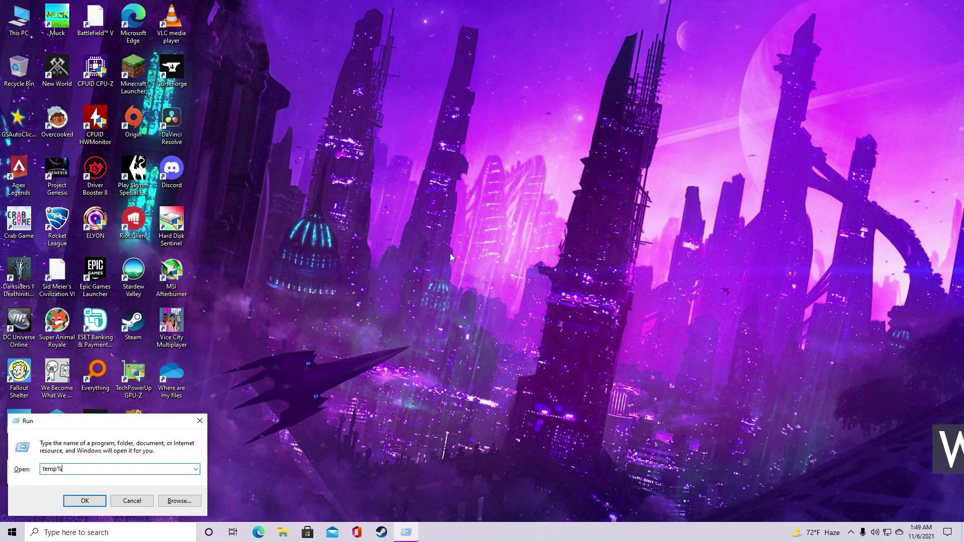
pyautogui.write('%')
pyautogui.press('Return')
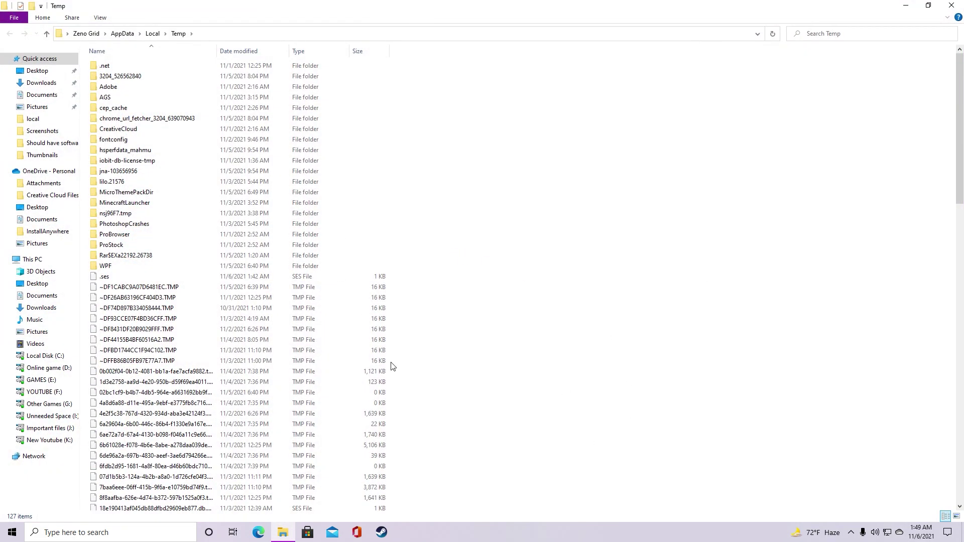
# Step: Permanently delete all files and folders in the local Temp folder, skipping those that cannot be removed
pyautogui.hotkey('ctrl', 'a')
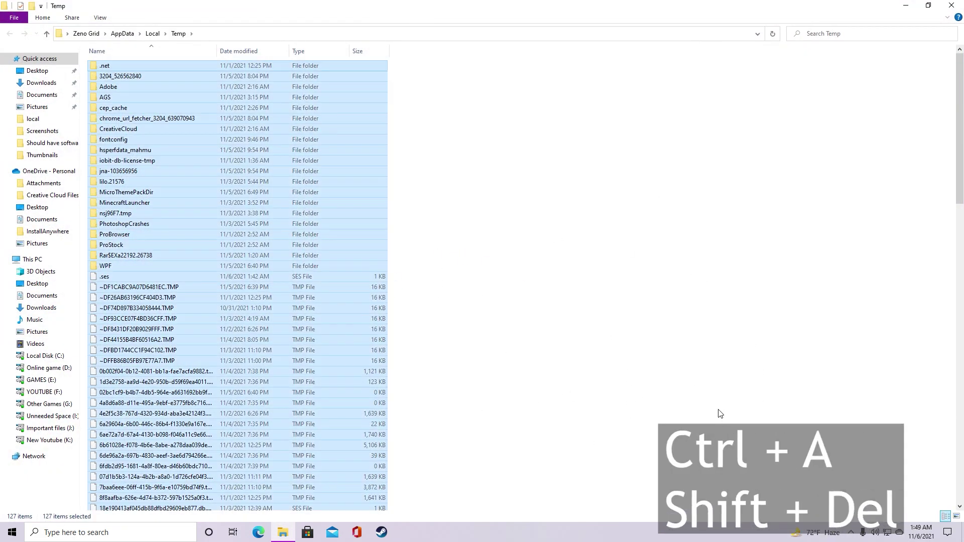
pyautogui.hotkey('shift', 'Delete')
pyautogui.press('Return')
pyautogui.click(432, 224)
pyautogui.click(507, 240)
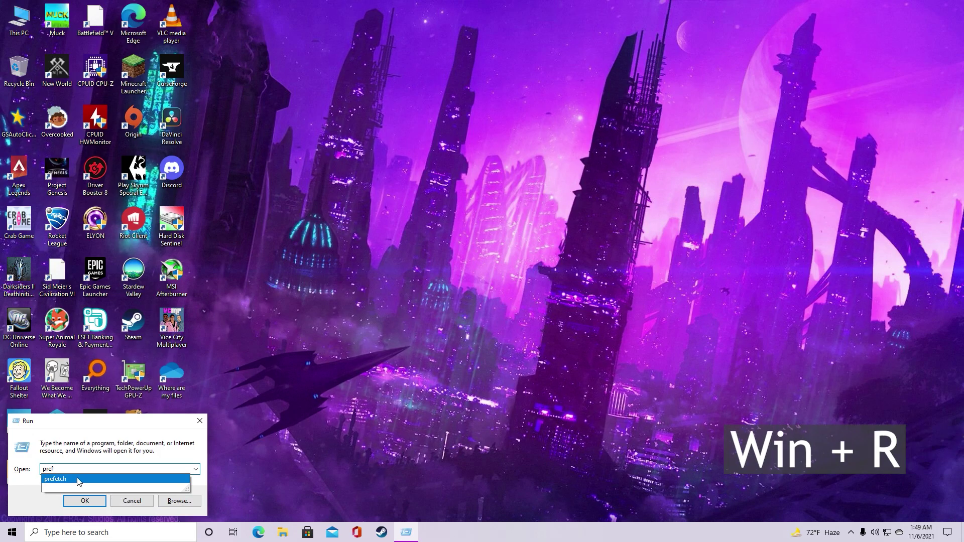
# Step: Open the Windows Prefetch folder by running prefetch and grant permanent access to it
pyautogui.click(78, 479)
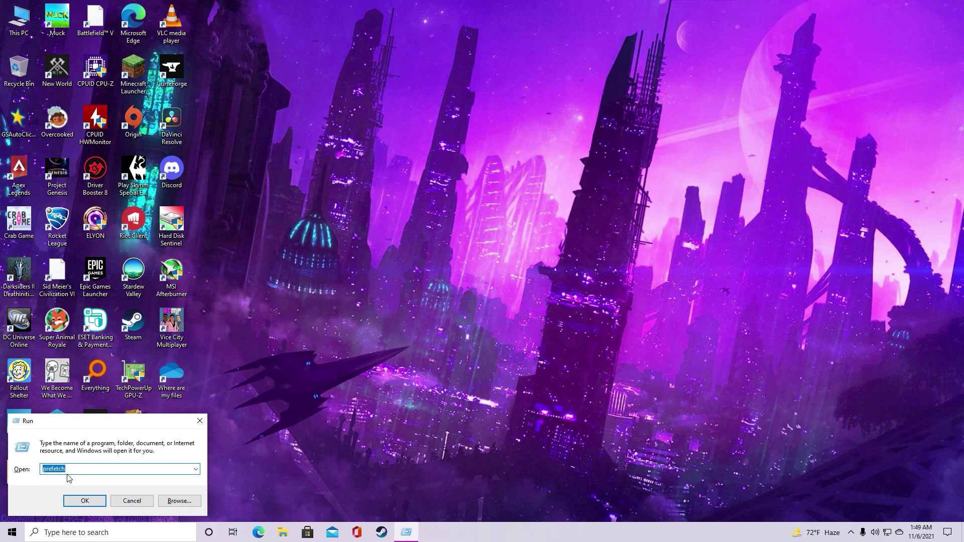
pyautogui.click(85, 501)
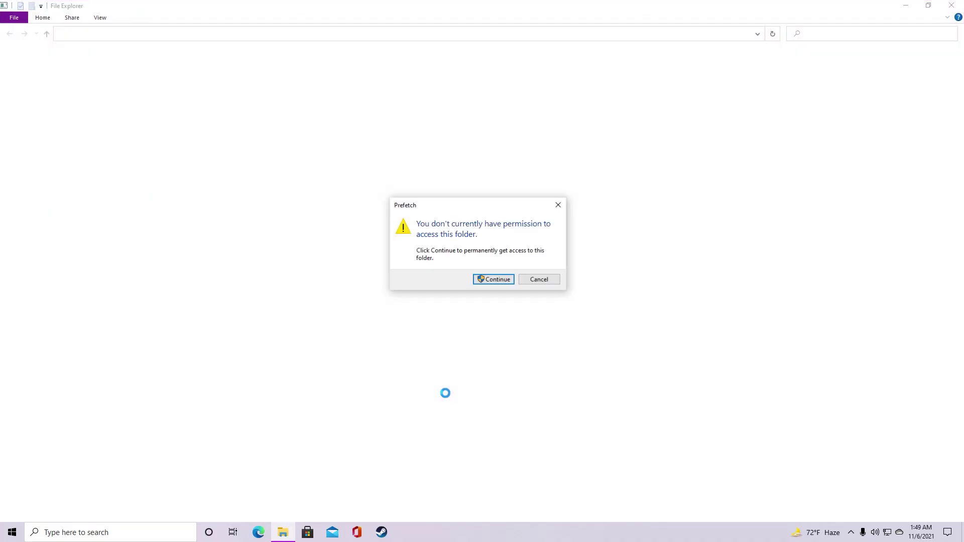
pyautogui.click(497, 280)
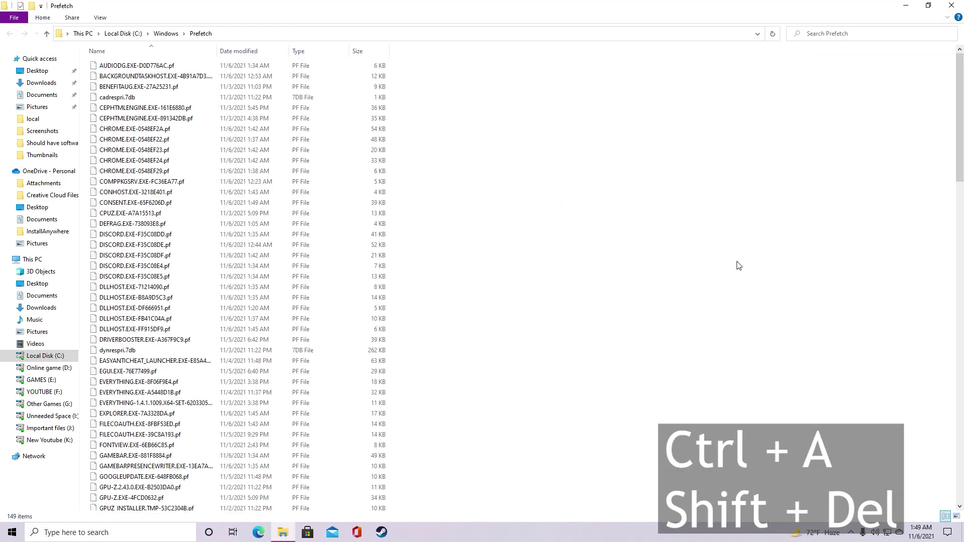
# Step: Permanently delete all files in the Prefetch folder, skipping the file that is in use
pyautogui.hotkey('ctrl', 'a')
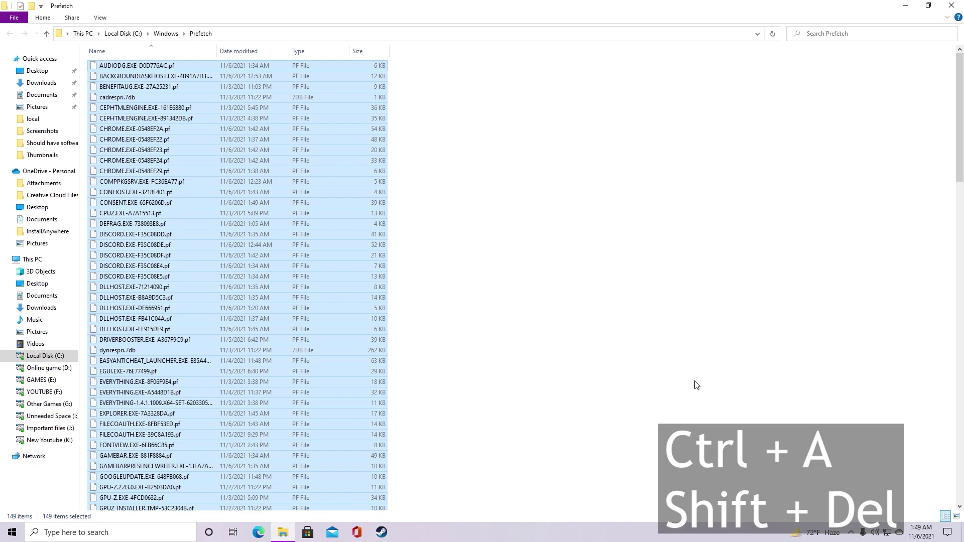
pyautogui.hotkey('shift', 'Delete')
pyautogui.press('Return')
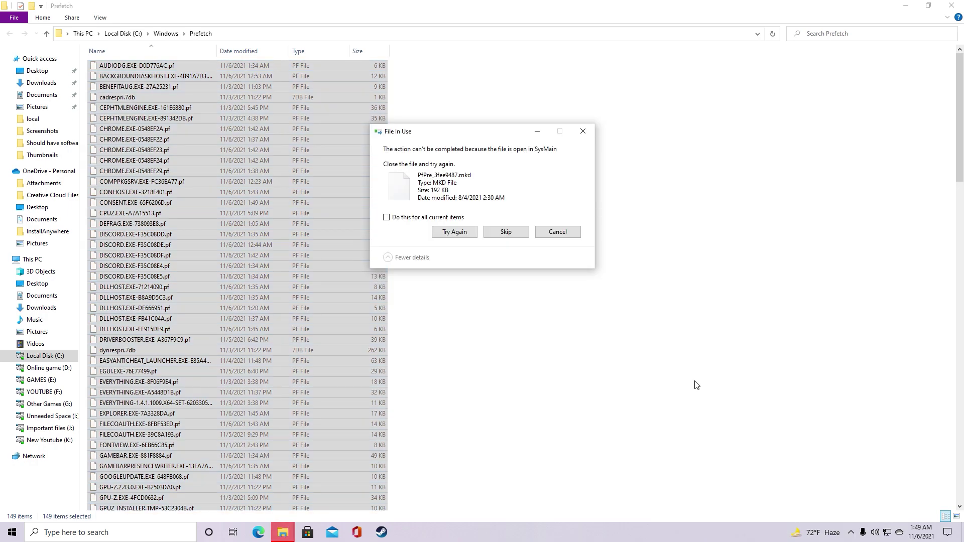
pyautogui.click(518, 236)
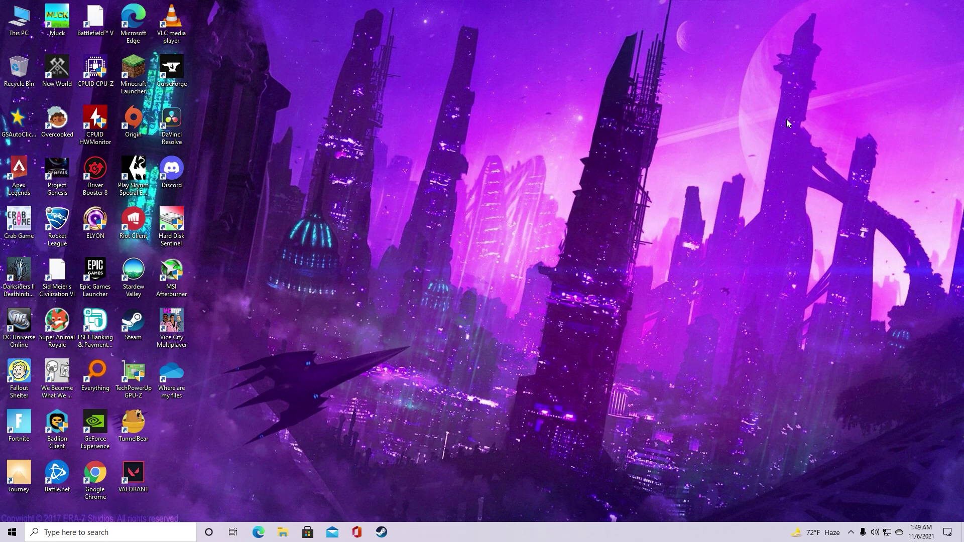
# Step: View the Driver Booster scan page and the Razer Cortex game library, closing both programs
pyautogui.click(94, 189)
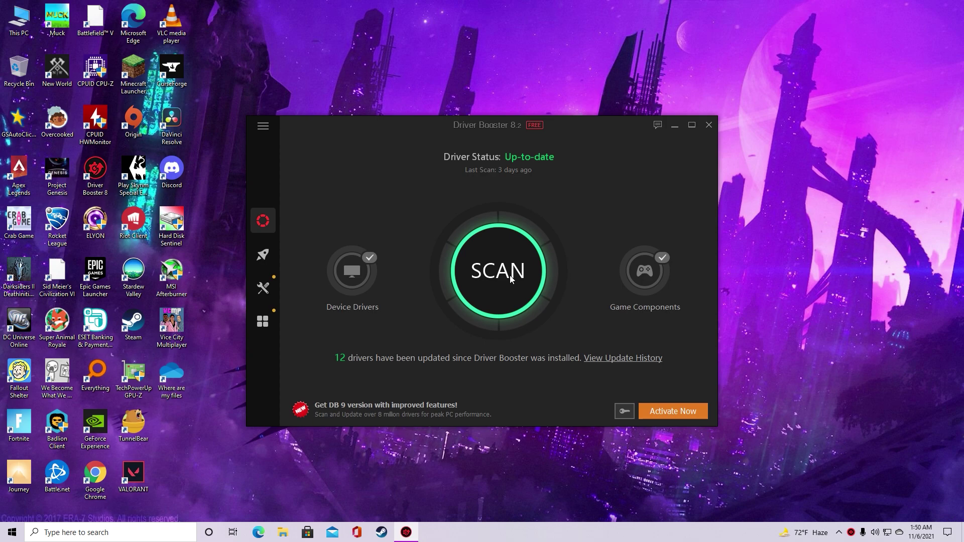
pyautogui.click(708, 125)
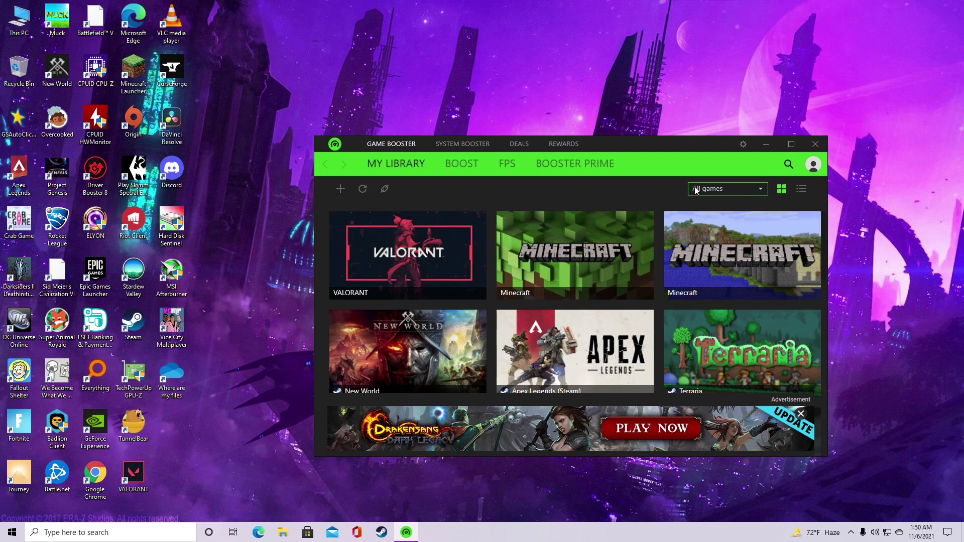
pyautogui.click(815, 144)
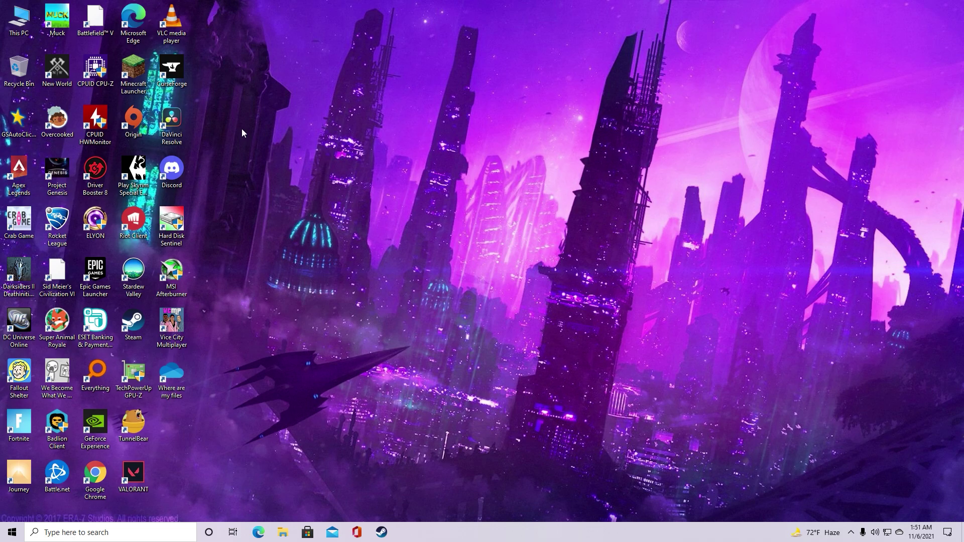
# Step: Open Windows Settings and go to the Game Mode page by searching for "gam"
pyautogui.click(12, 532)
pyautogui.click(12, 493)
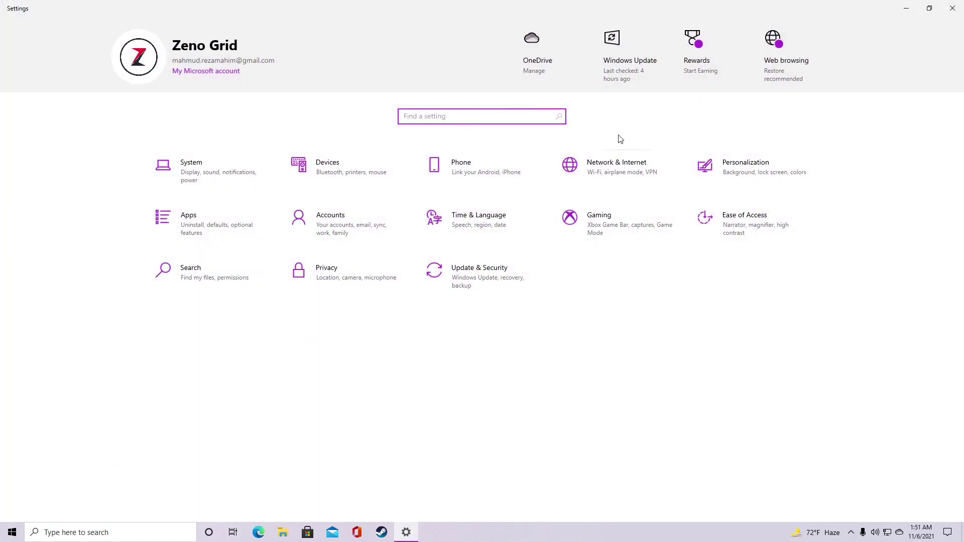
pyautogui.write('gam')
pyautogui.click(480, 143)
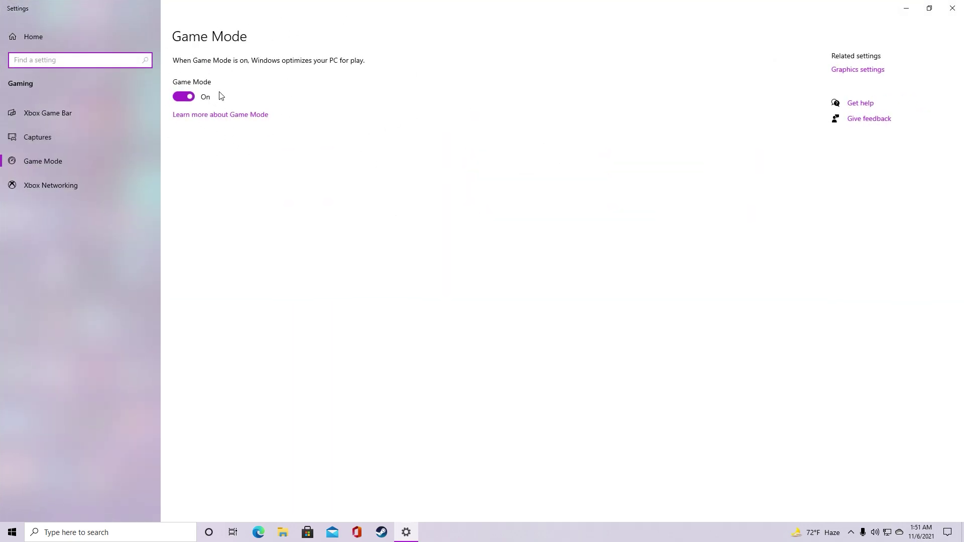
# Step: In Graphics settings, add VALORANT.exe from the live folder, save its graphics preference as High performance, and close Settings
pyautogui.click(856, 70)
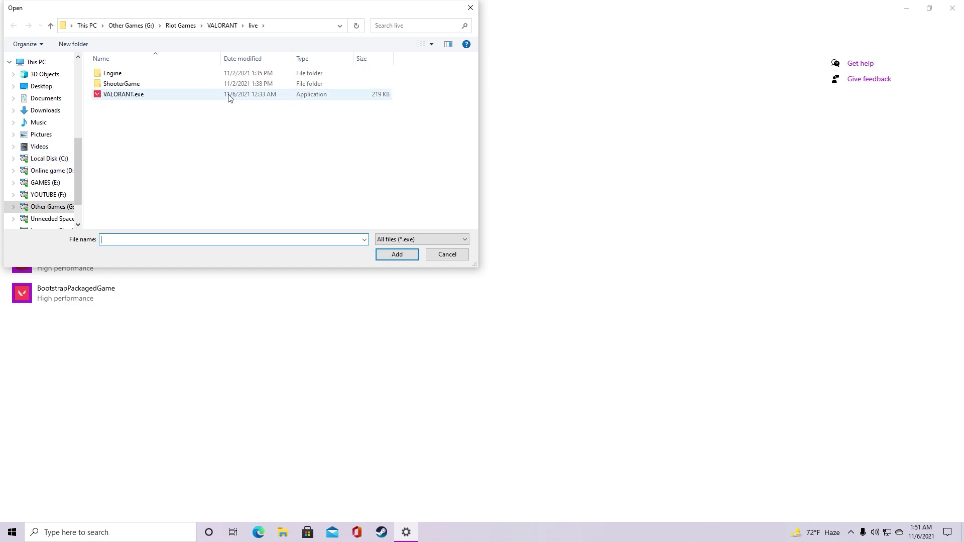
pyautogui.doubleClick(128, 96)
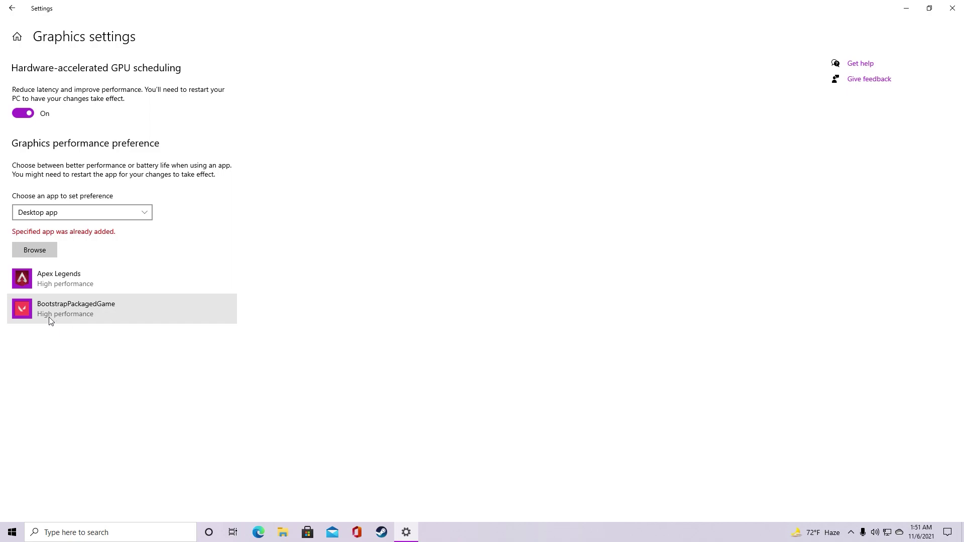
pyautogui.click(91, 314)
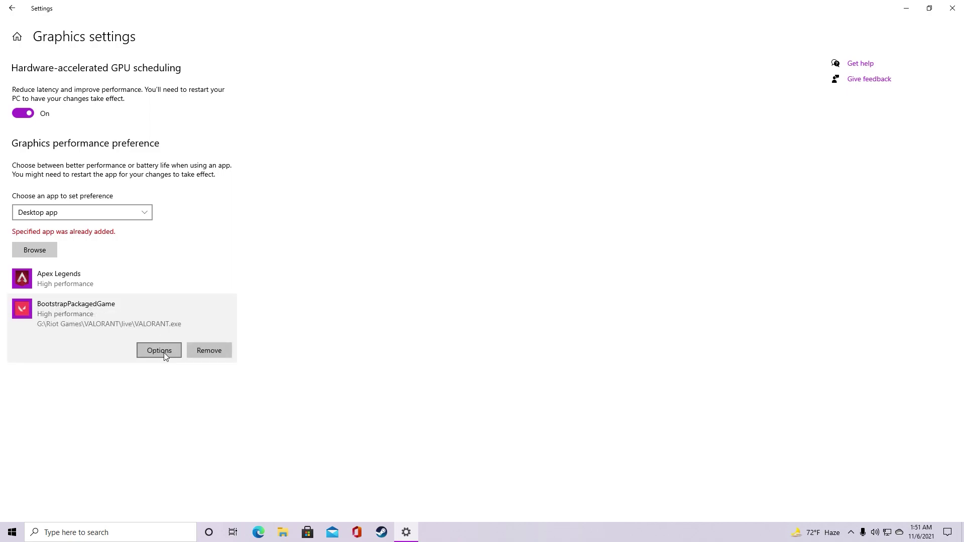
pyautogui.click(164, 352)
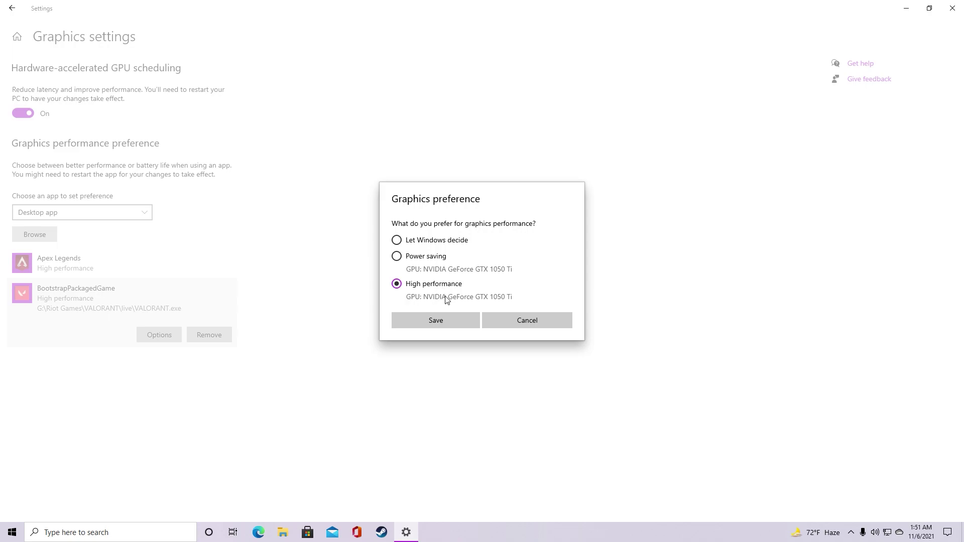
pyautogui.click(453, 318)
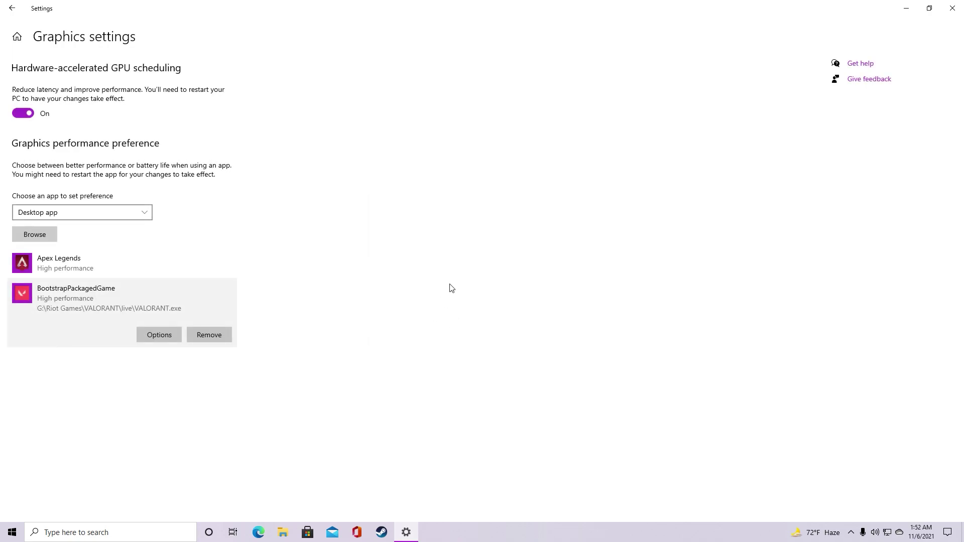
pyautogui.hotkey('alt', 'F4')
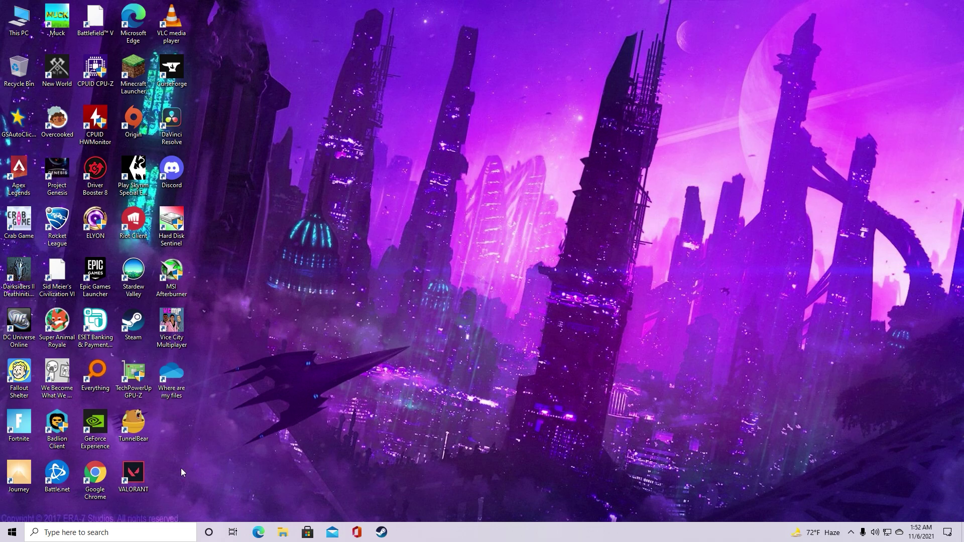
# Step: Launch VALORANT and open its general video settings
pyautogui.doubleClick(146, 470)
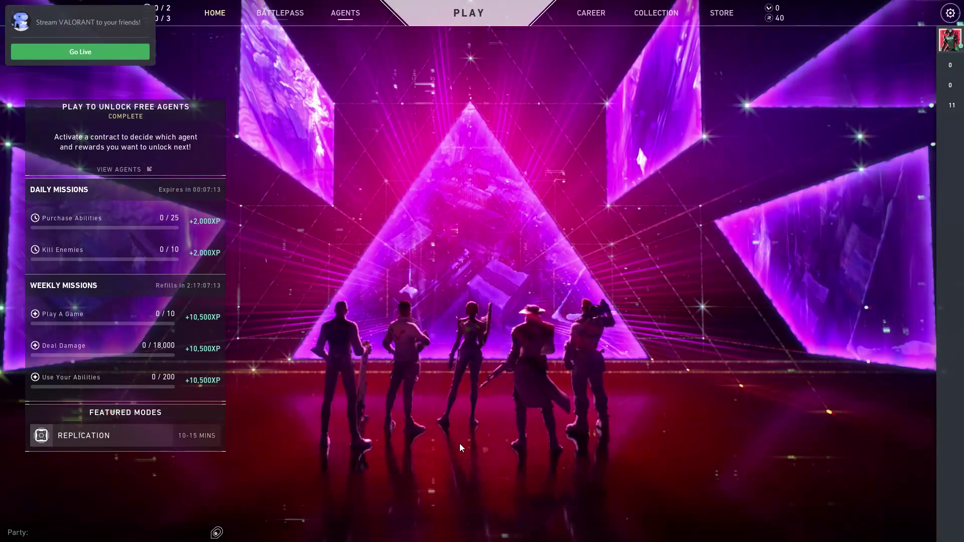
pyautogui.press('Escape')
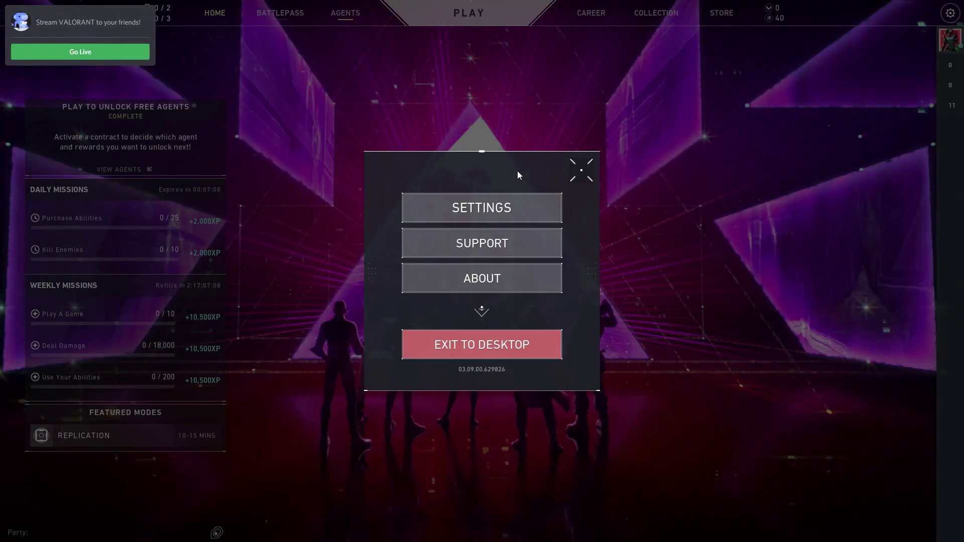
pyautogui.click(541, 207)
pyautogui.click(541, 12)
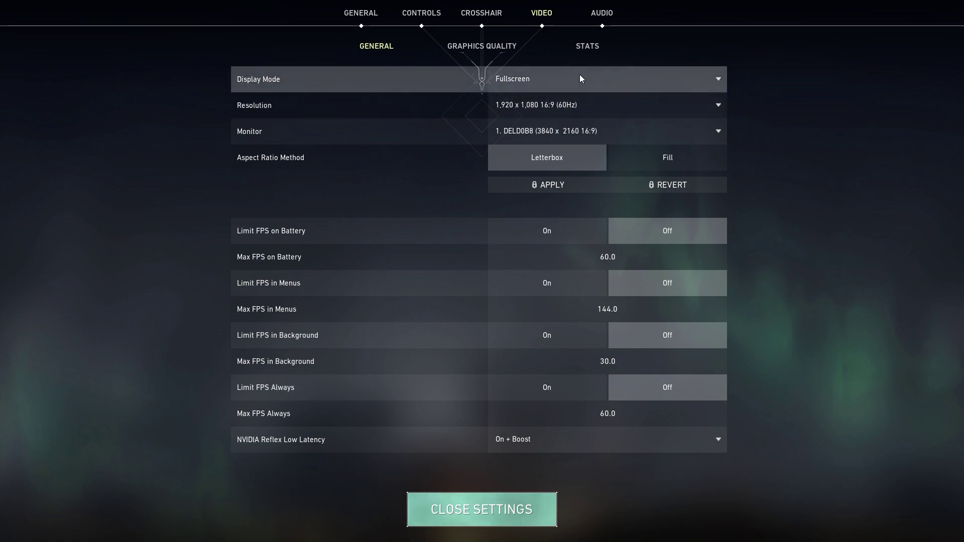
# Step: Set the resolution to 1,280 x 720 16:9 (60Hz) and NVIDIA Reflex Low Latency to On + Boost
pyautogui.click(579, 102)
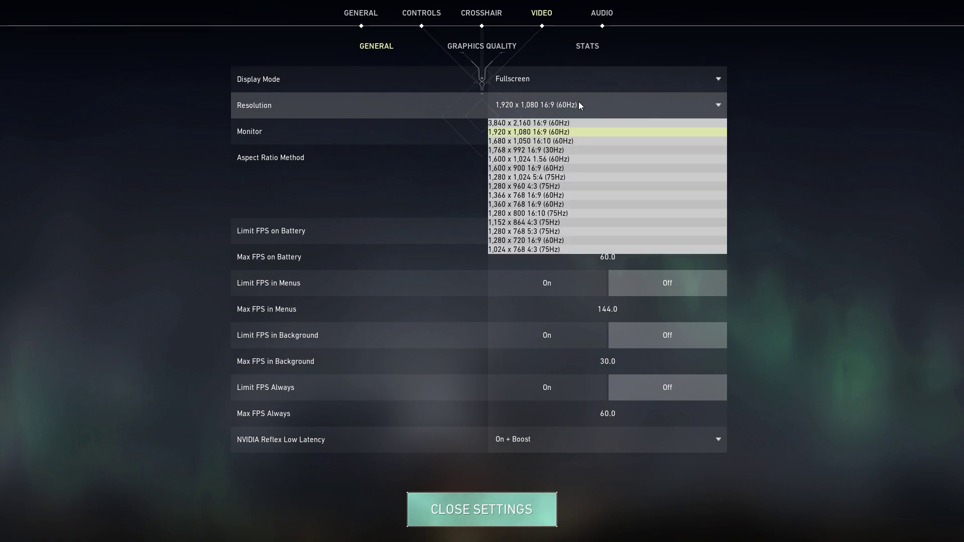
pyautogui.click(539, 240)
pyautogui.click(537, 110)
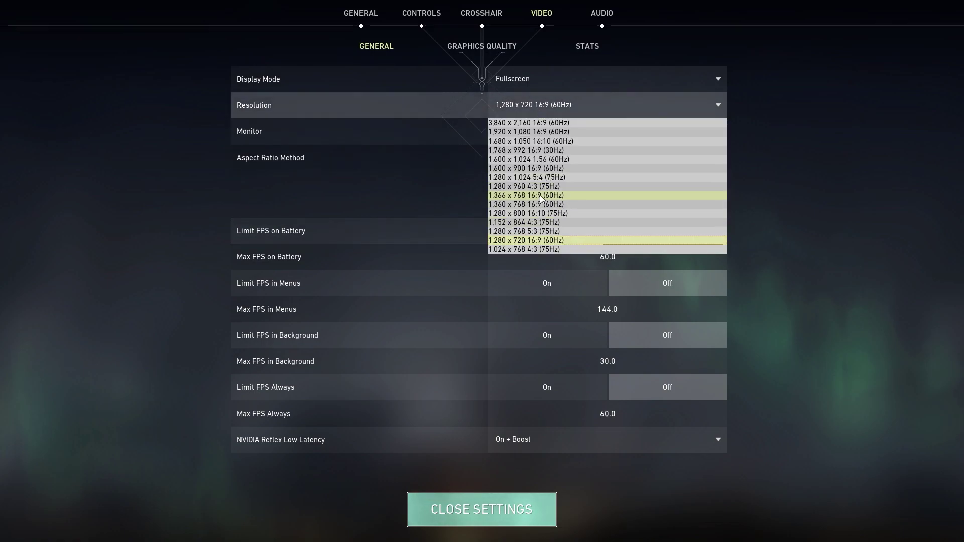
pyautogui.click(547, 169)
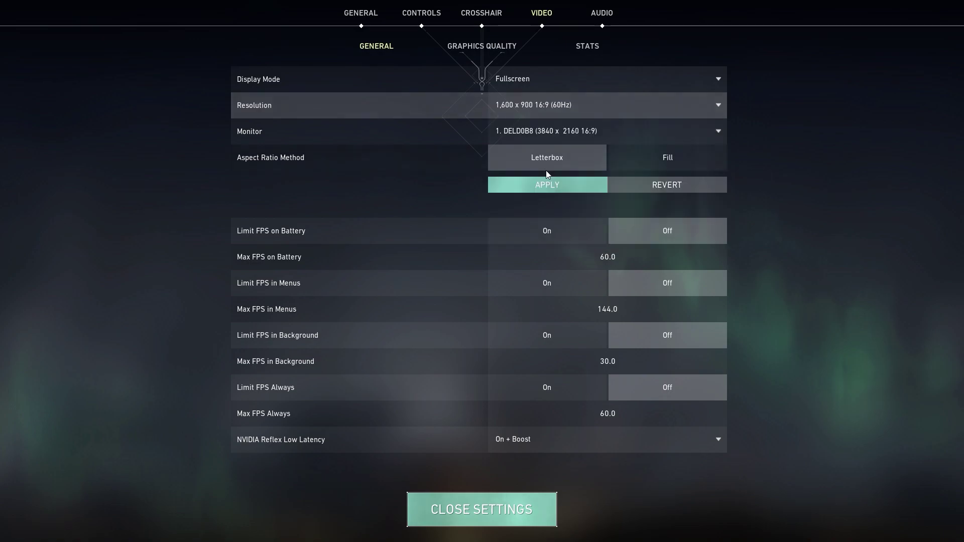
pyautogui.click(550, 112)
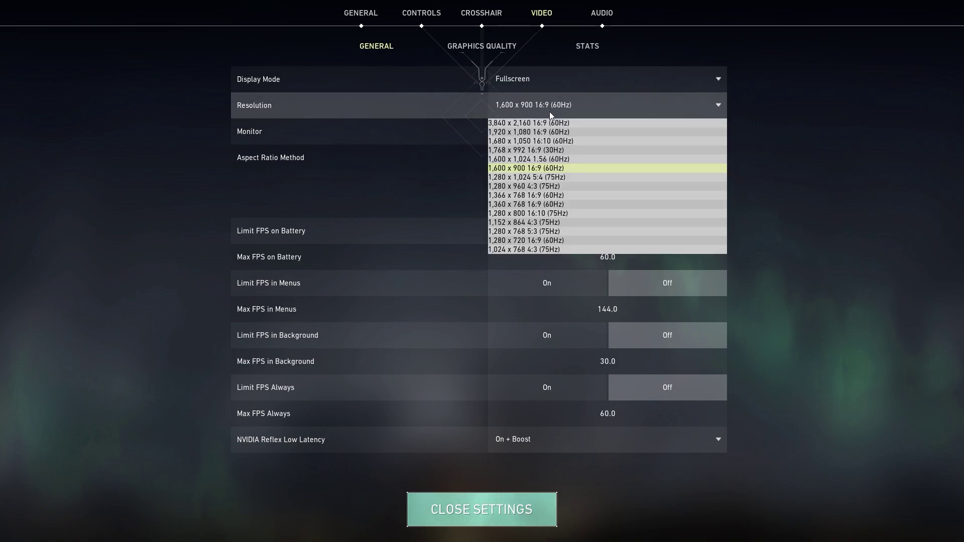
pyautogui.click(540, 240)
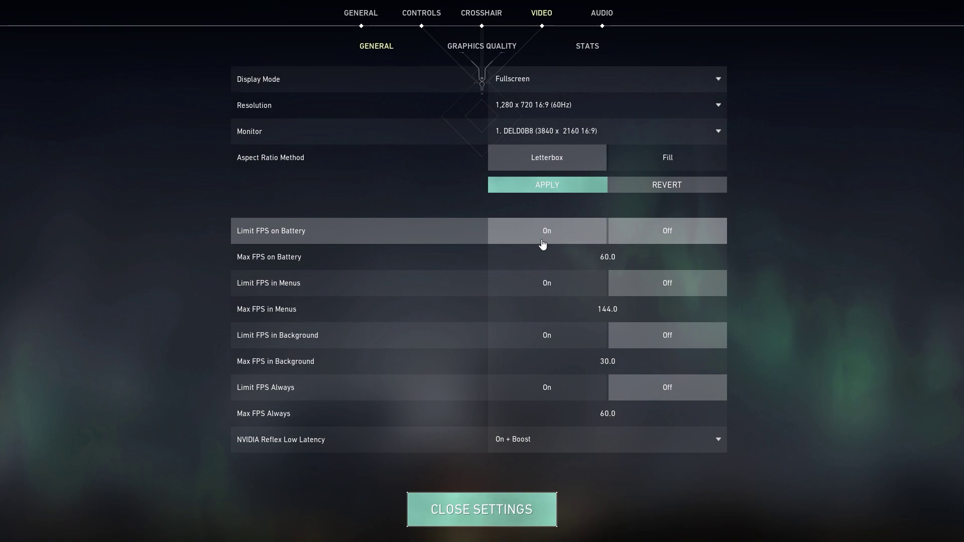
pyautogui.click(535, 116)
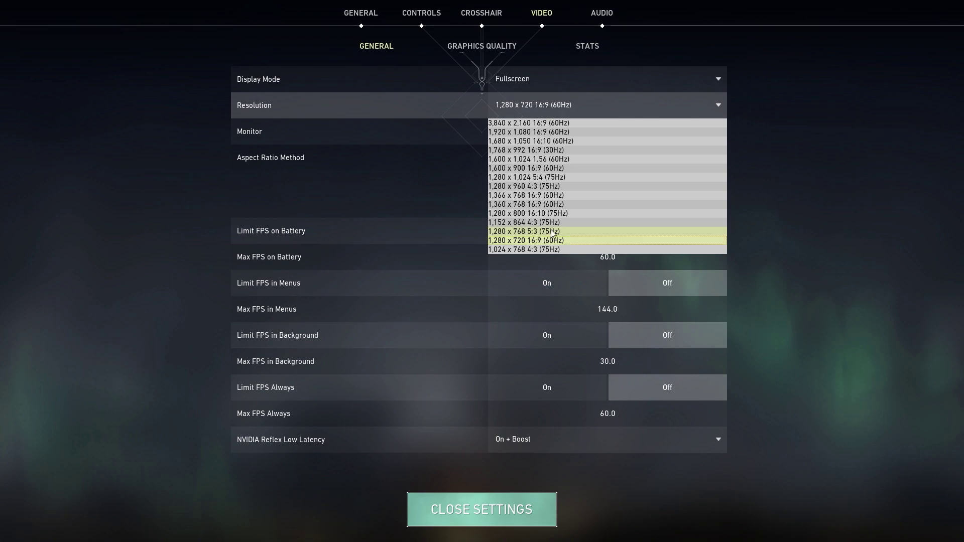
pyautogui.click(584, 244)
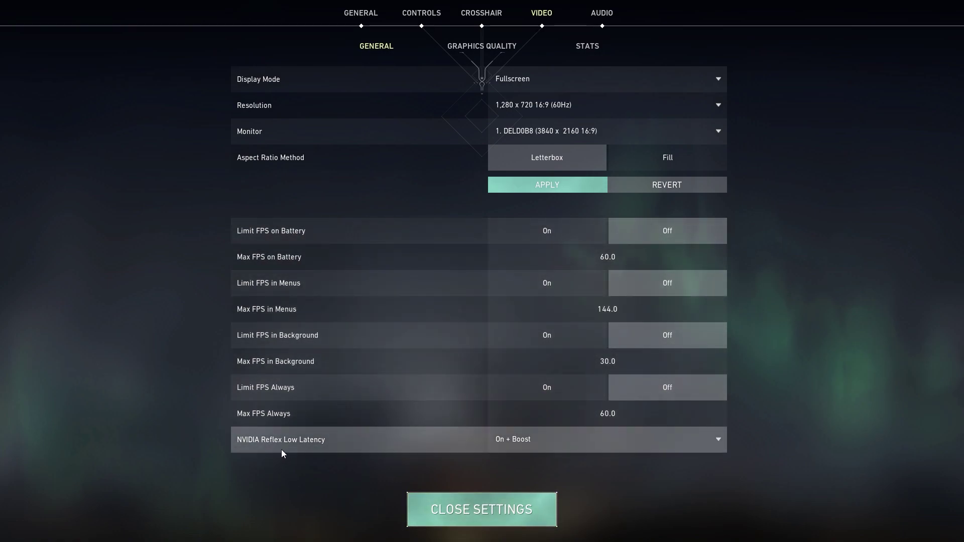
pyautogui.click(540, 444)
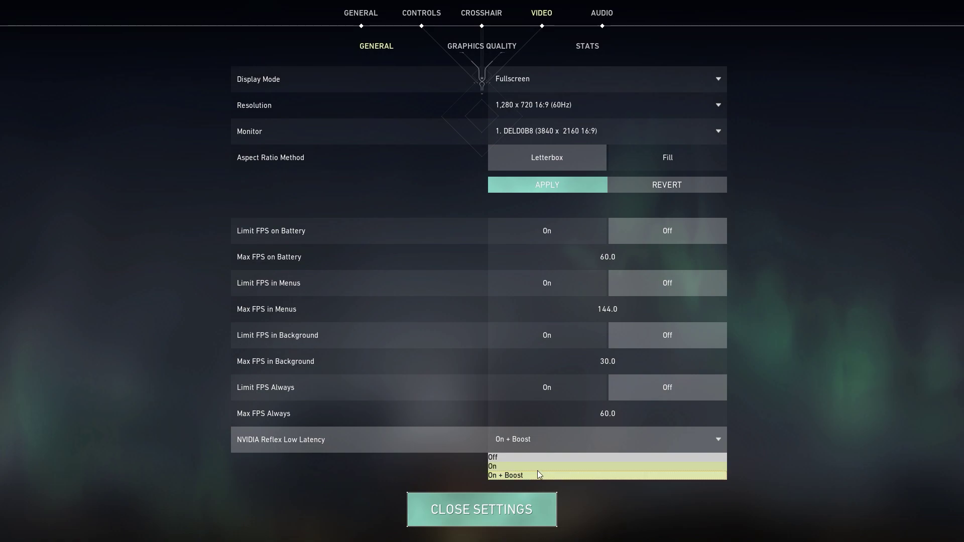
pyautogui.click(531, 479)
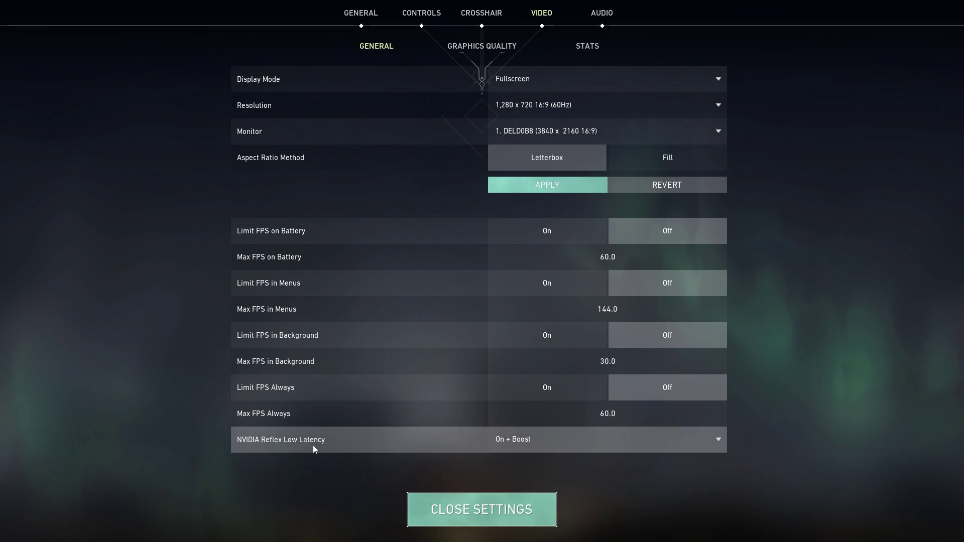
# Step: Review the video graphics quality options and the full list of stats options, and close the settings
pyautogui.click(485, 50)
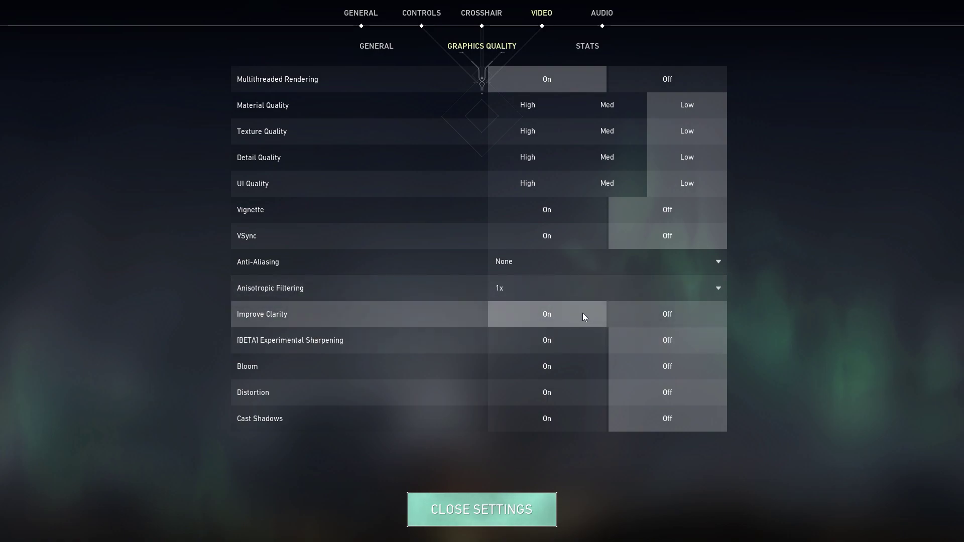
pyautogui.click(586, 46)
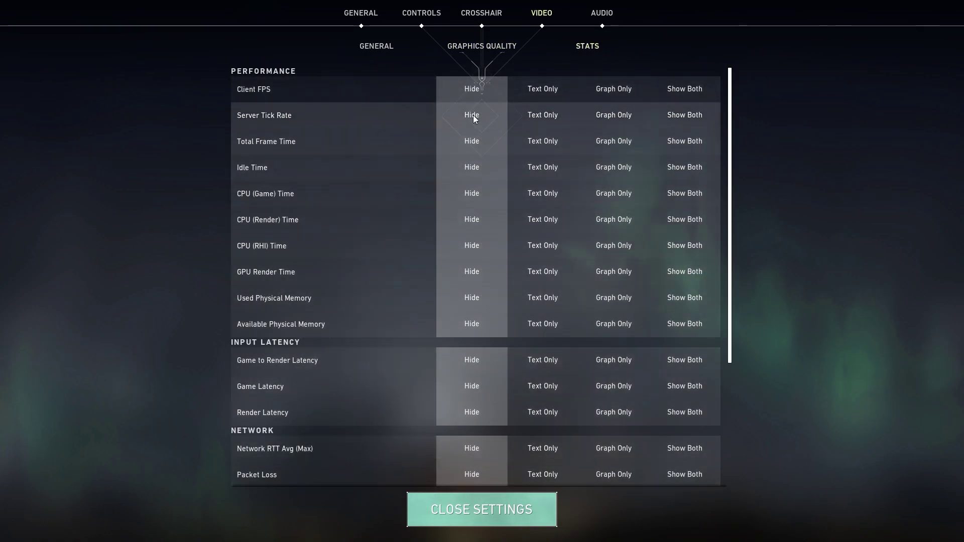
pyautogui.scroll(-4, 472, 110)
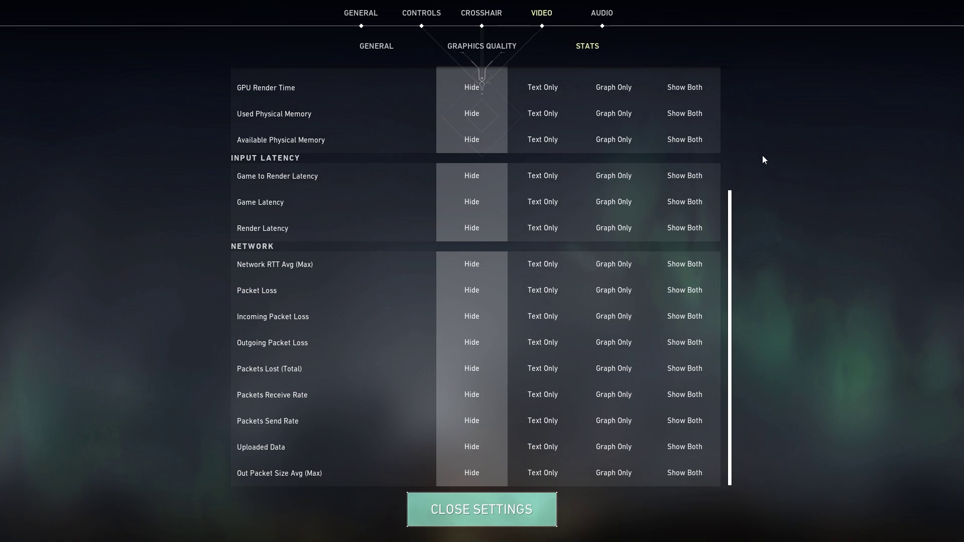
pyautogui.scroll(4, 762, 158)
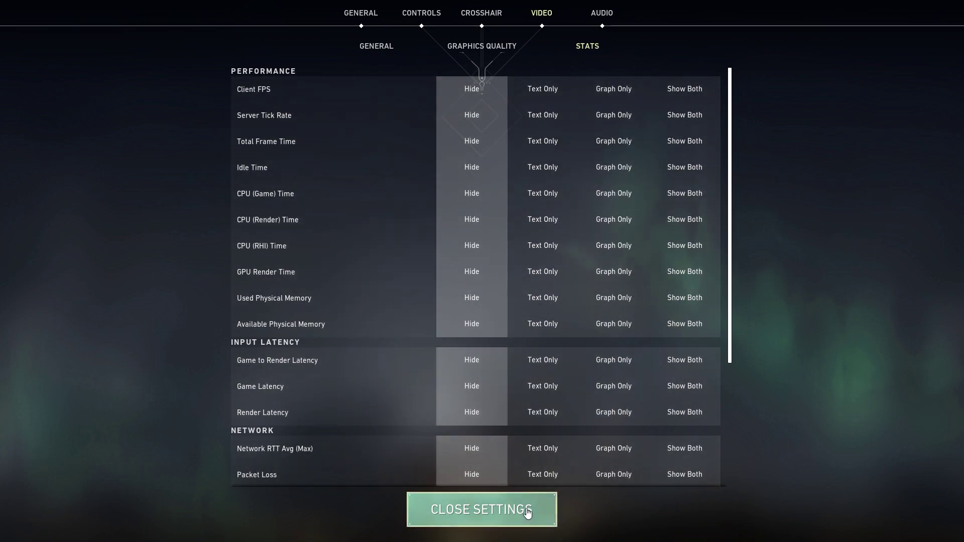
pyautogui.click(547, 508)
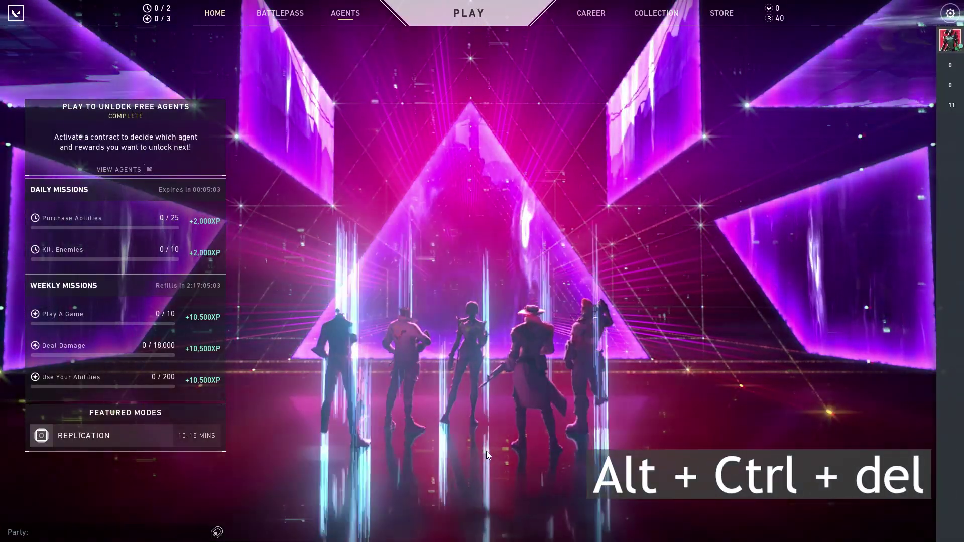
# Step: Open Task Manager, expand the VALORANT app group and go to the details entry of its VALORANT process
pyautogui.hotkey('ctrl', 'alt', 'Delete')
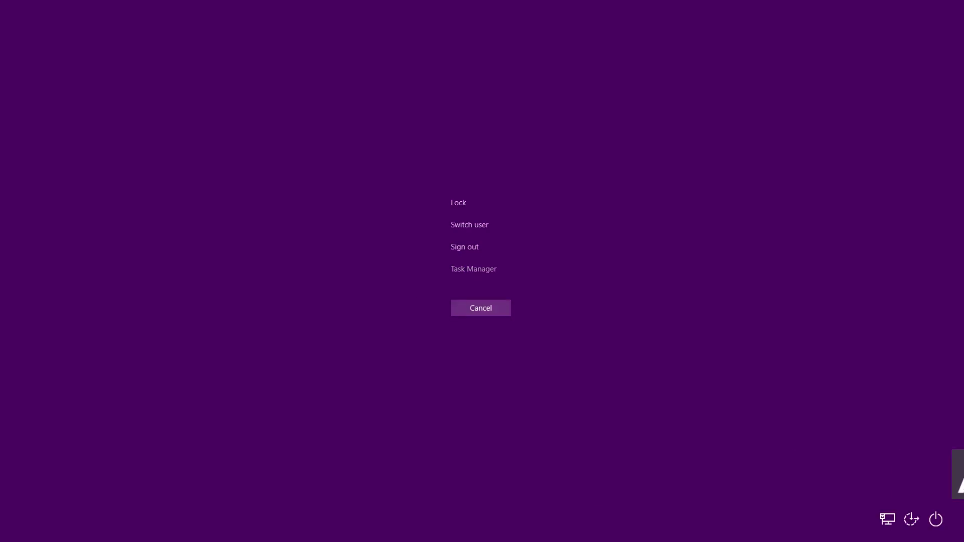
pyautogui.click(473, 268)
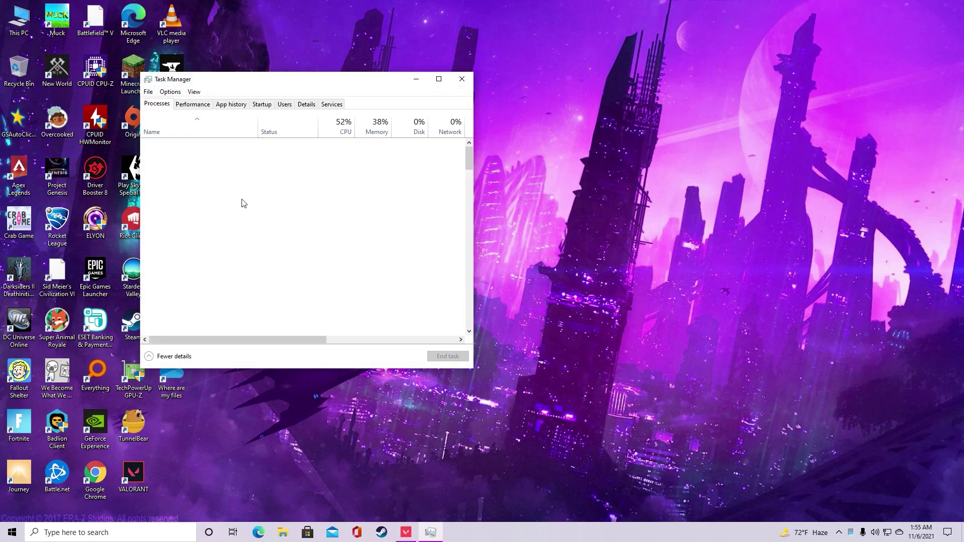
pyautogui.moveTo(346, 82); pyautogui.dragTo(361, 76)
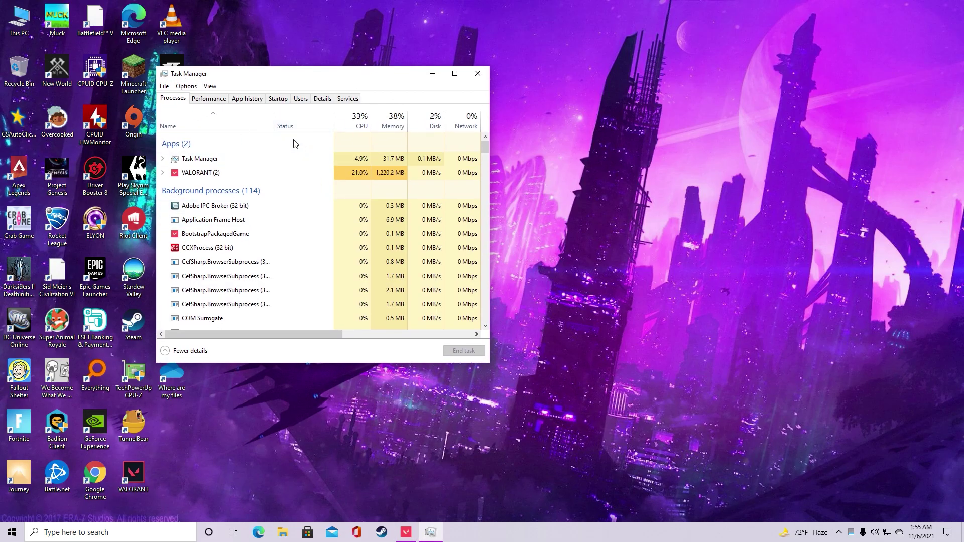
pyautogui.rightClick(201, 174)
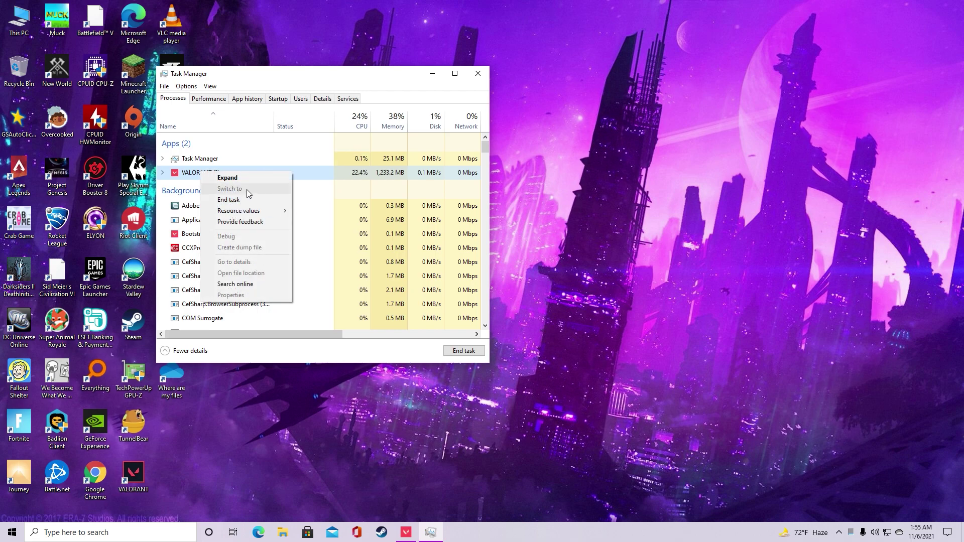
pyautogui.click(236, 179)
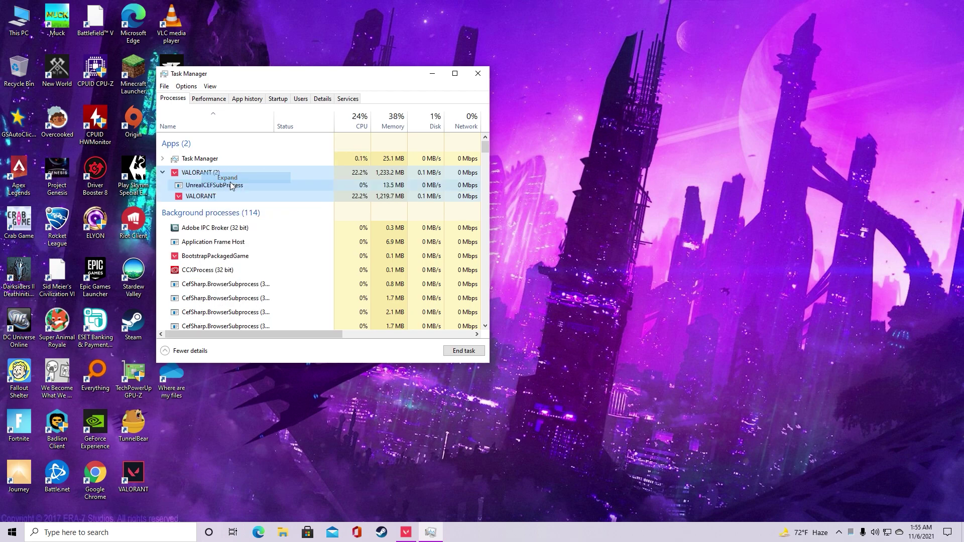
pyautogui.rightClick(198, 197)
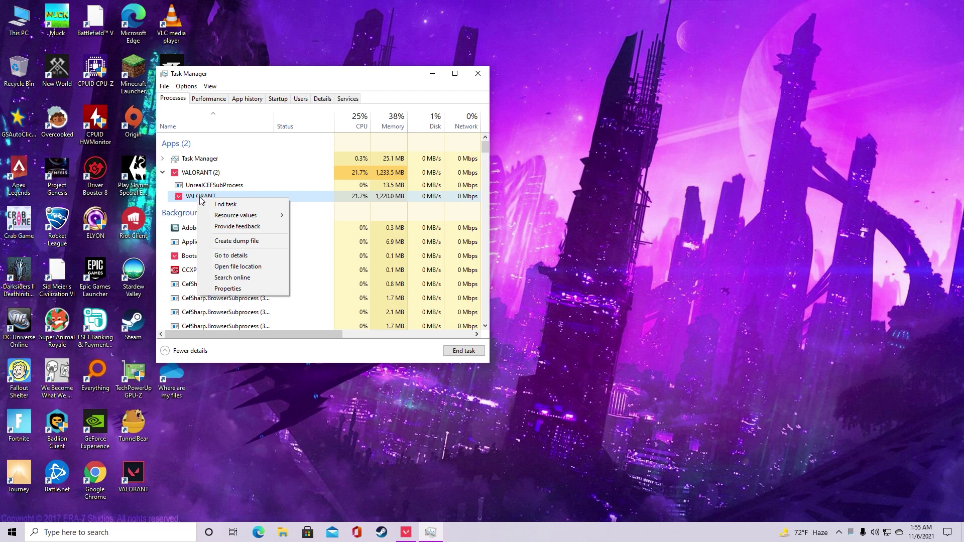
pyautogui.click(253, 256)
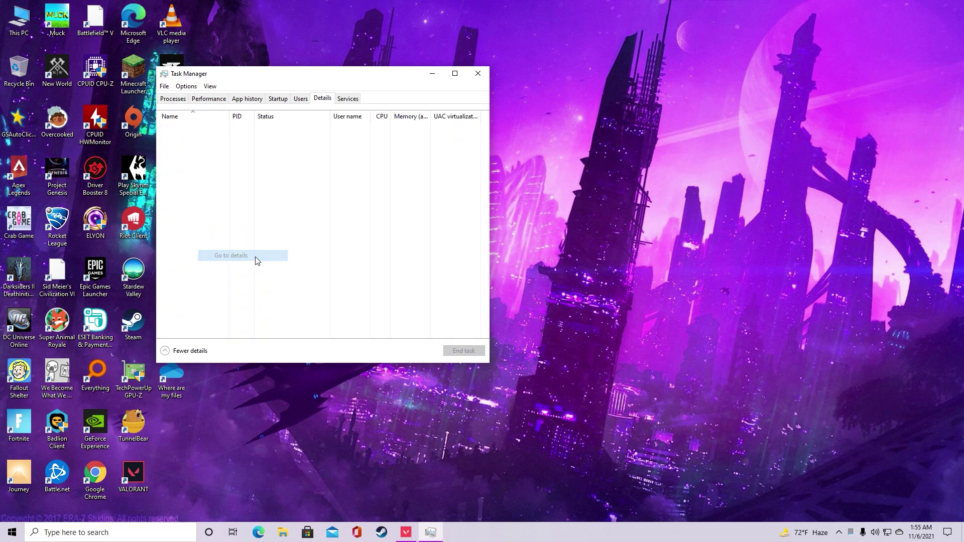
pyautogui.scroll(-1, 271, 215)
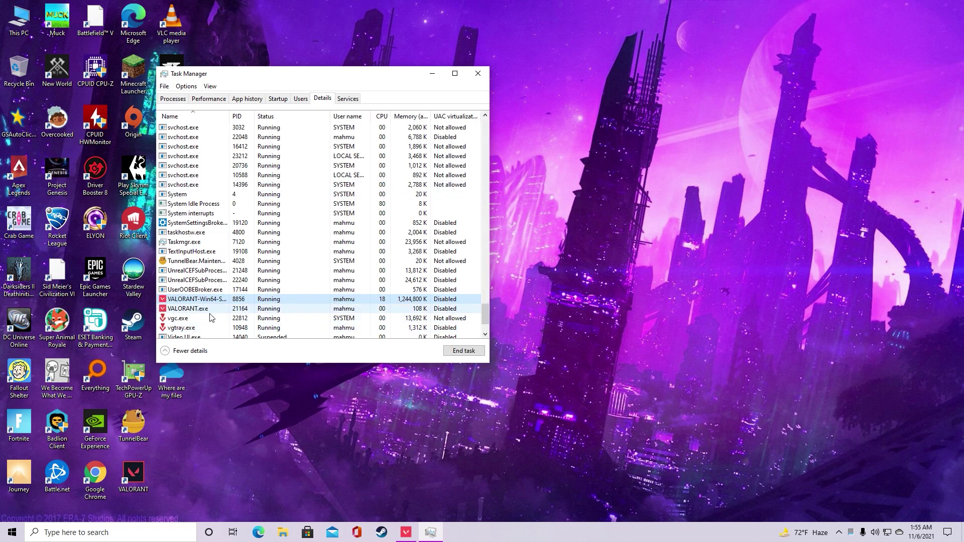
# Step: Review the processor affinity of VALORANT-Win64-Shipping.exe and accept it with all processors selected
pyautogui.rightClick(203, 300)
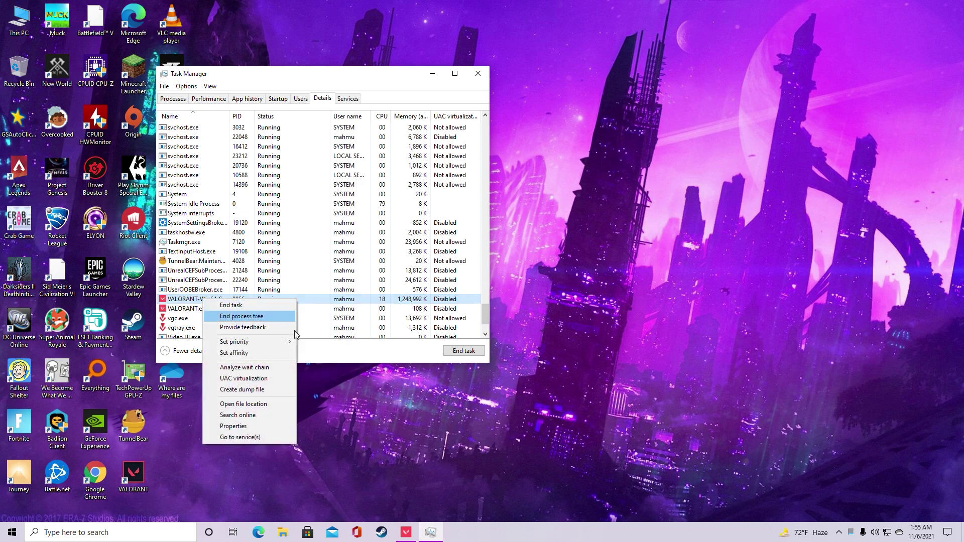
pyautogui.click(257, 356)
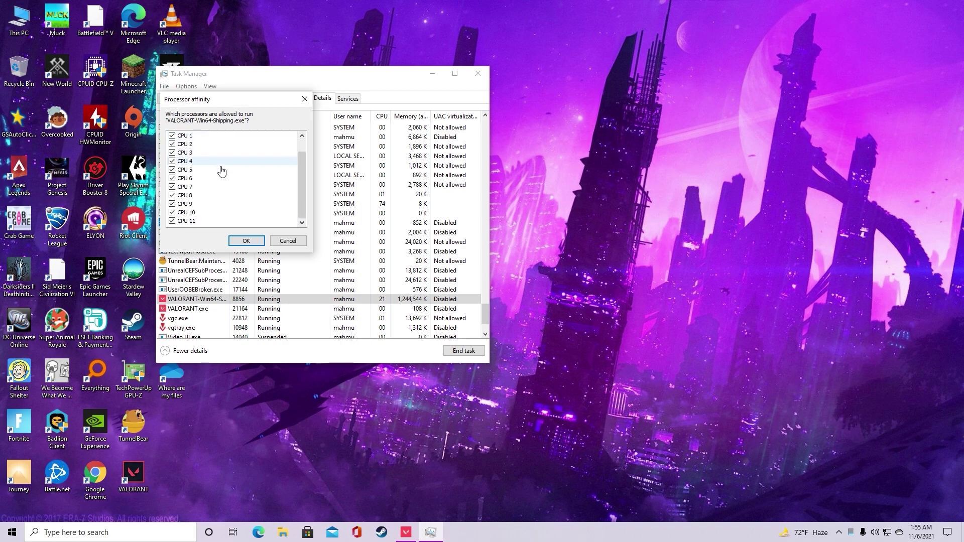
pyautogui.scroll(-1, 216, 181)
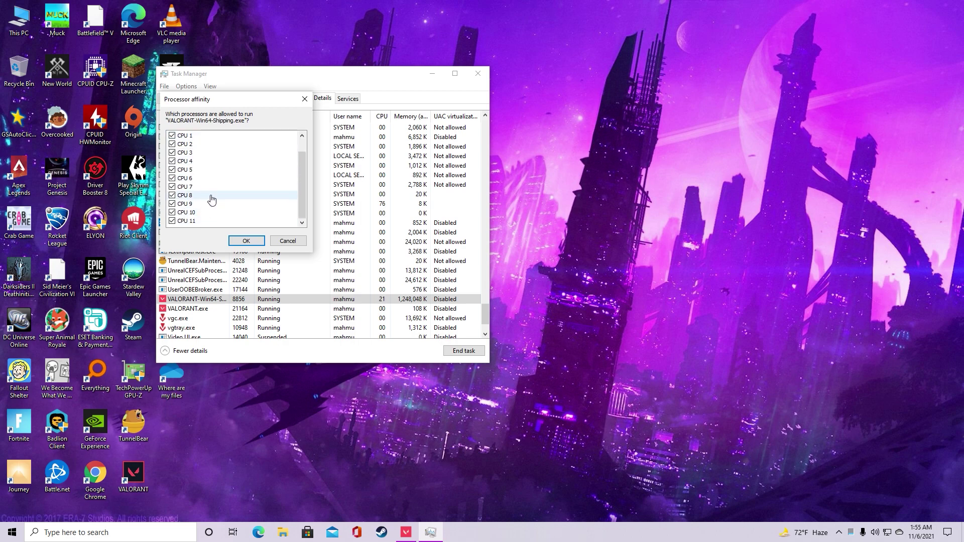
pyautogui.scroll(1, 206, 190)
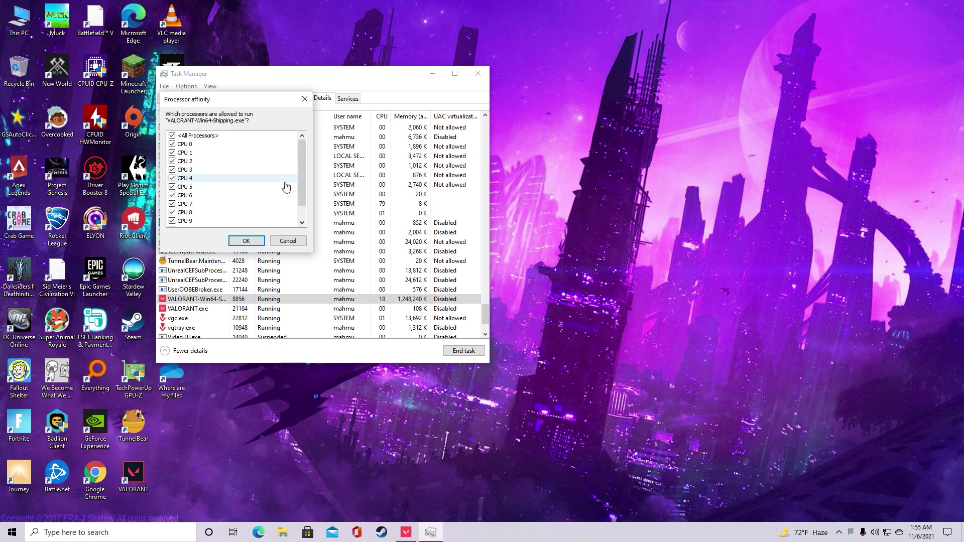
pyautogui.click(259, 241)
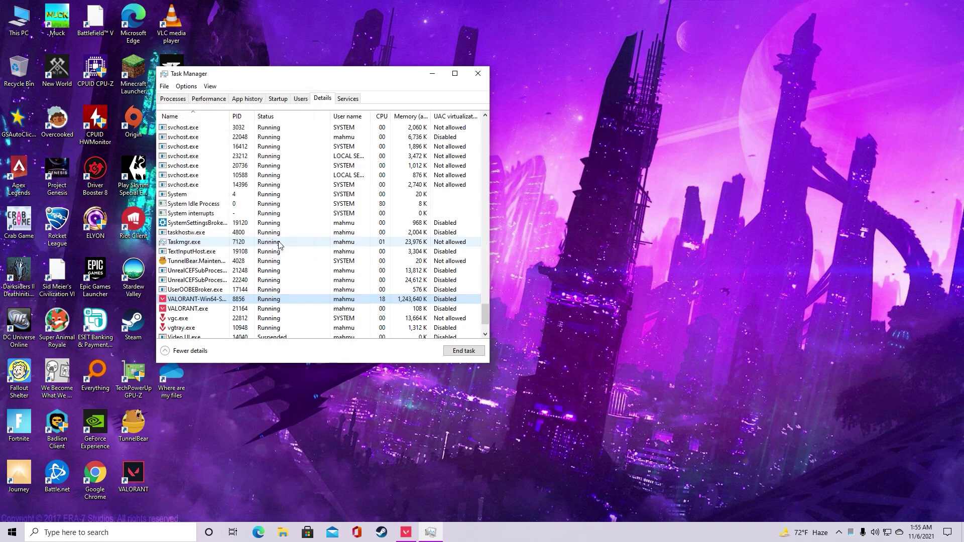
# Step: Set the priority of the VALORANT-Win64-Shipping.exe process to High and confirm the change
pyautogui.rightClick(205, 300)
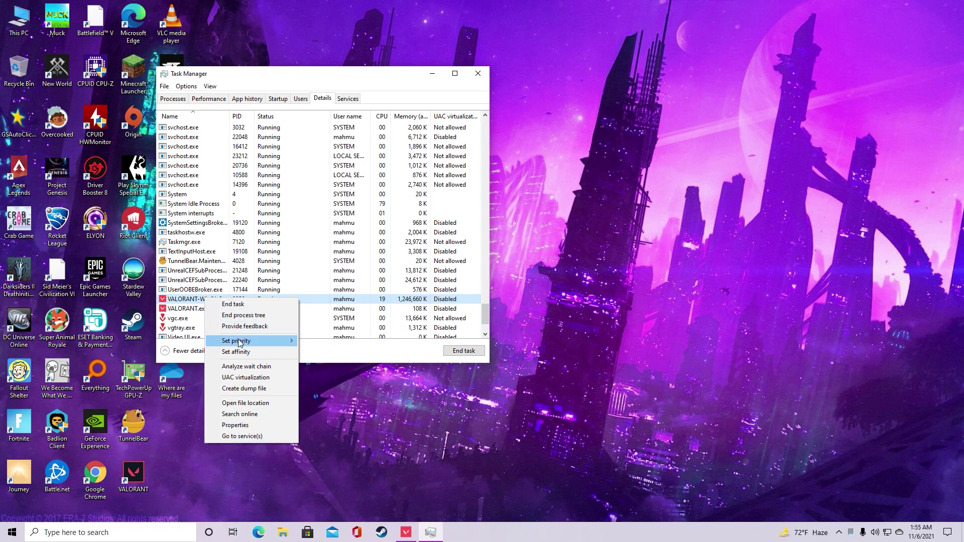
pyautogui.moveTo(241, 342)
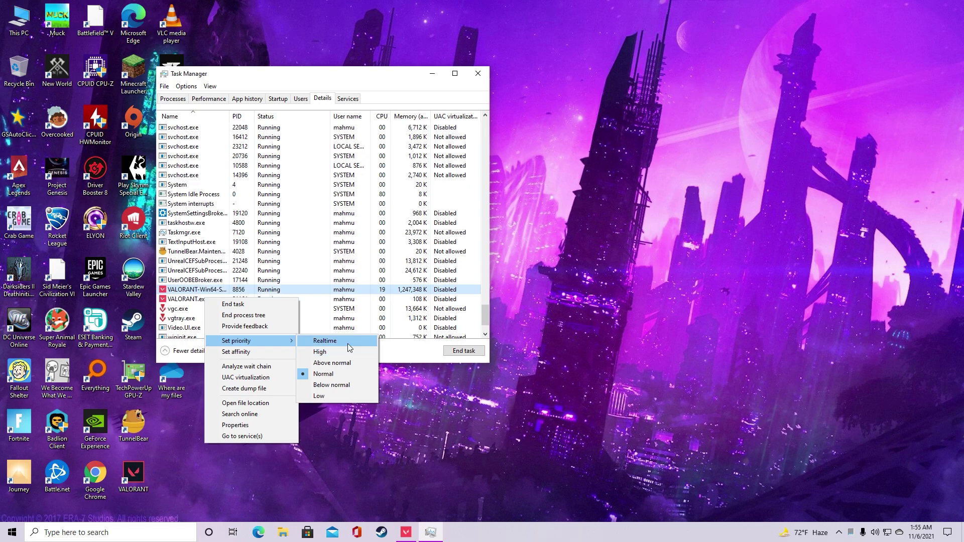
pyautogui.click(321, 354)
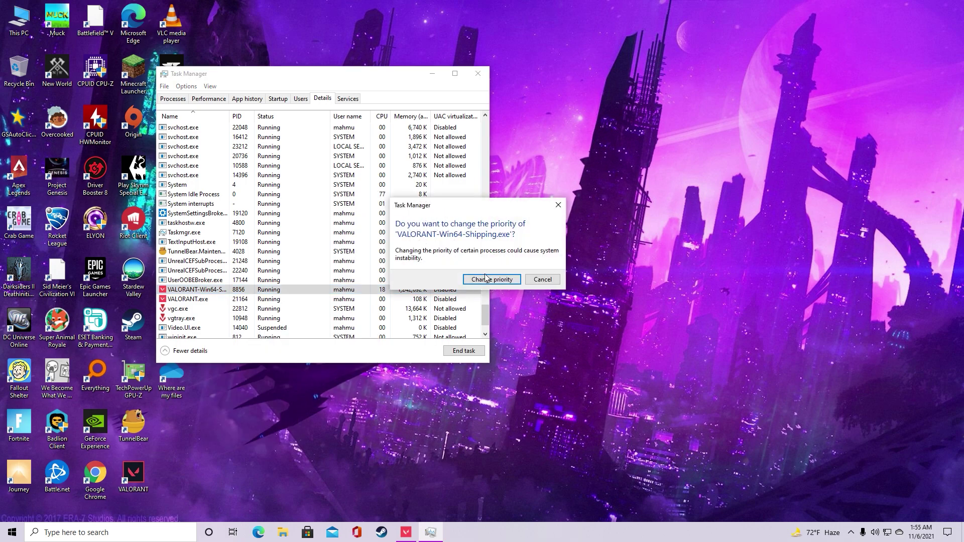
pyautogui.click(485, 279)
# Step: Switch back to VALORANT and exit the game to the desktop
pyautogui.click(407, 532)
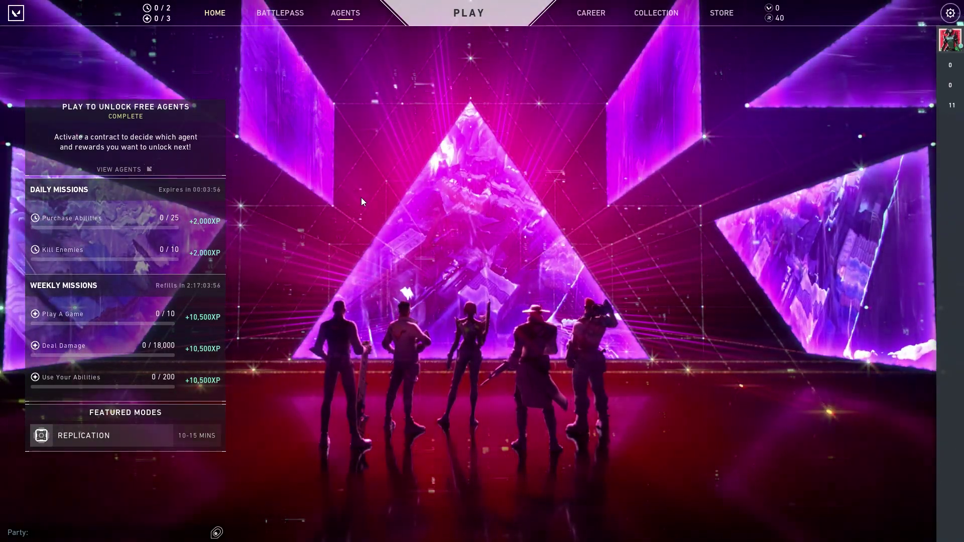
pyautogui.press('Escape')
pyautogui.click(447, 347)
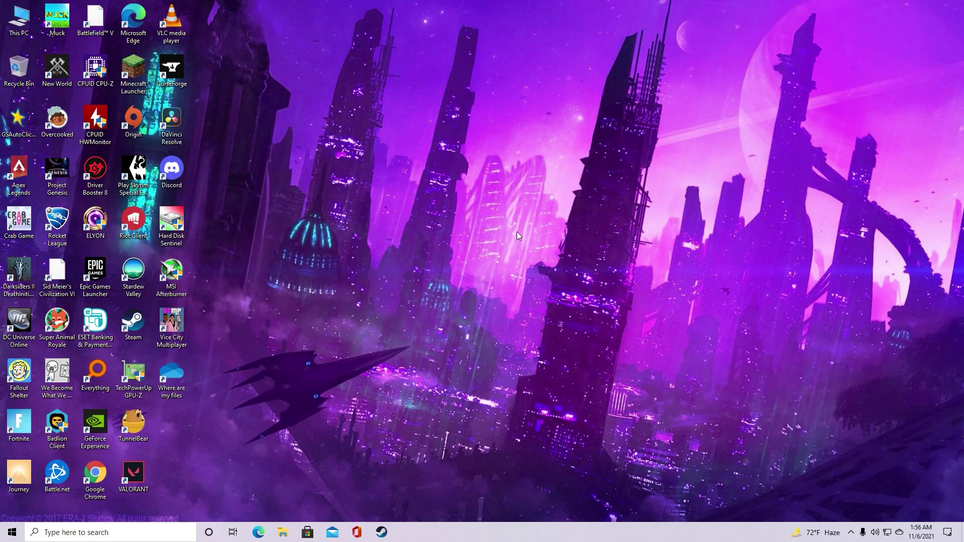
# Step: Open the user's AppData folder by running appdata from the Run dialog
pyautogui.press('super+r')
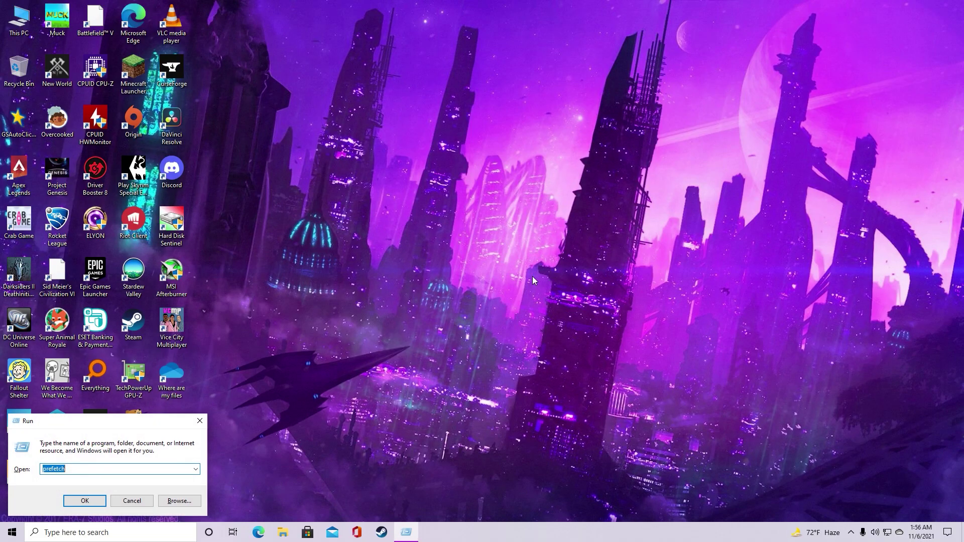
pyautogui.write('a')
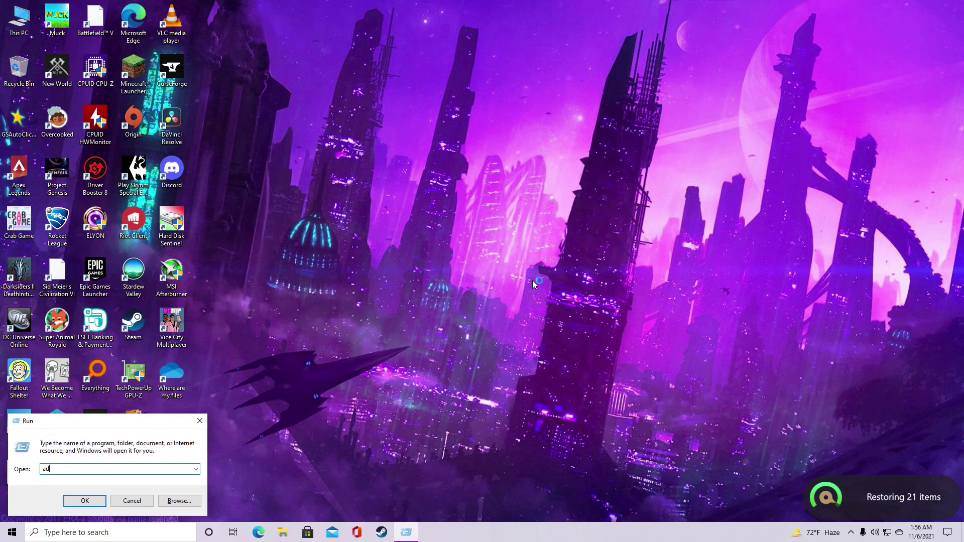
pyautogui.write('ppda')
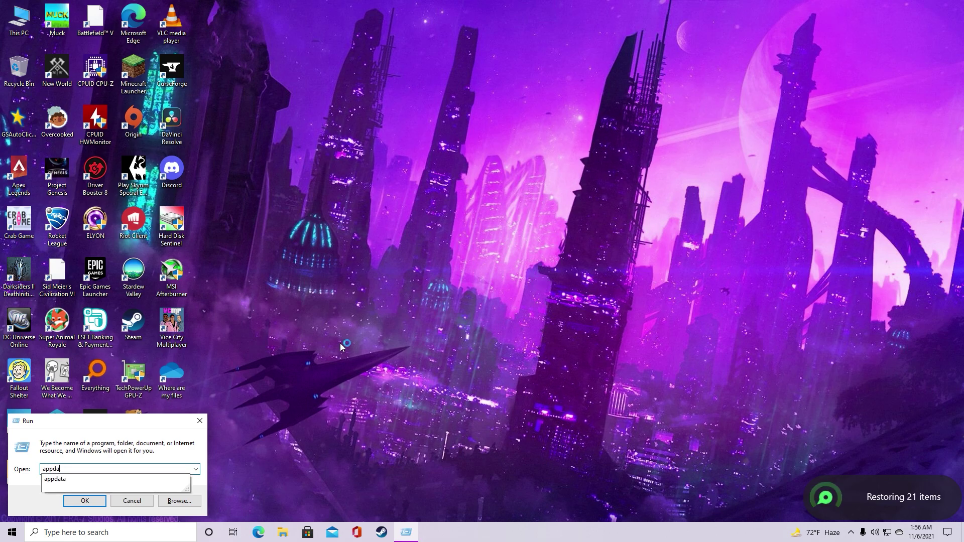
pyautogui.click(59, 480)
pyautogui.click(83, 501)
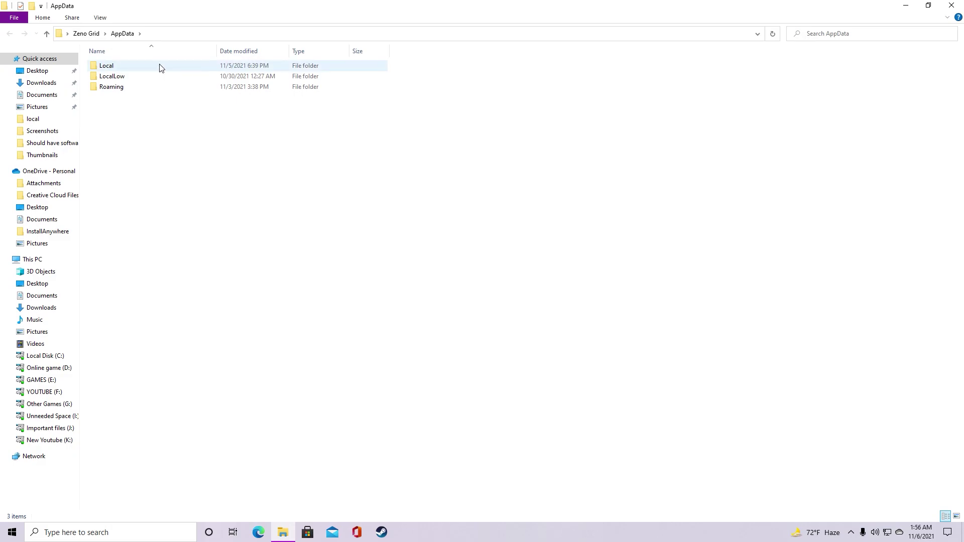
# Step: Go from AppData into Local, VALORANT, Saved and the Config folder
pyautogui.doubleClick(119, 69)
pyautogui.scroll(-8, 183, 456)
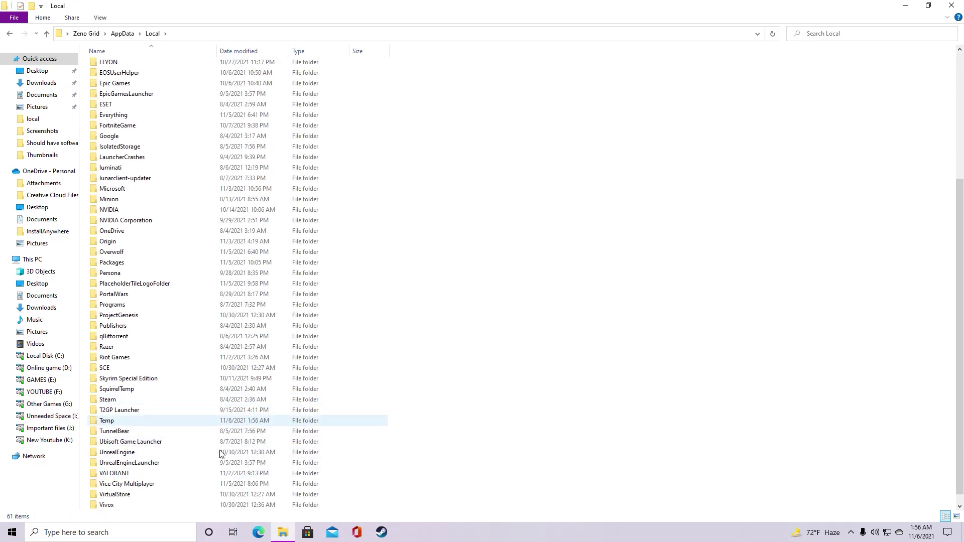
pyautogui.doubleClick(119, 466)
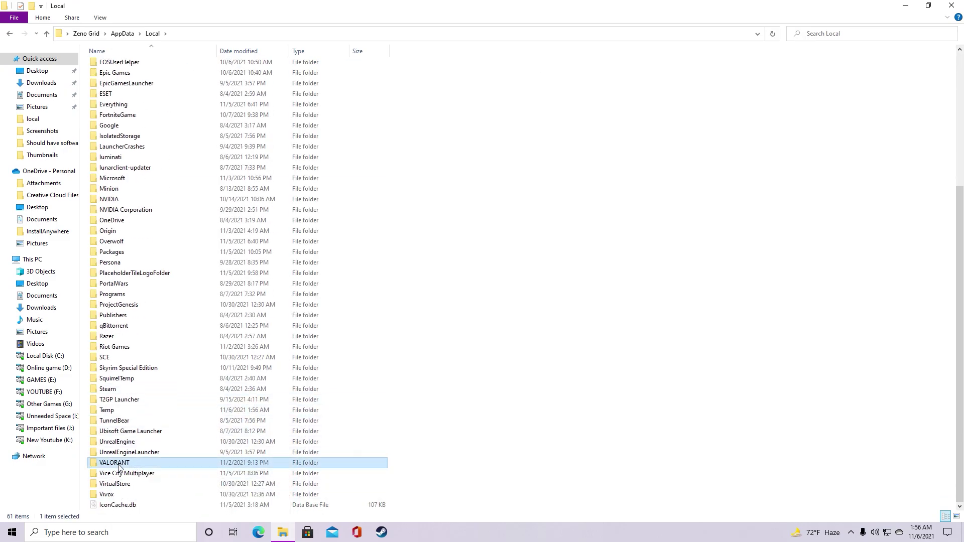
pyautogui.click(126, 73)
pyautogui.doubleClick(126, 73)
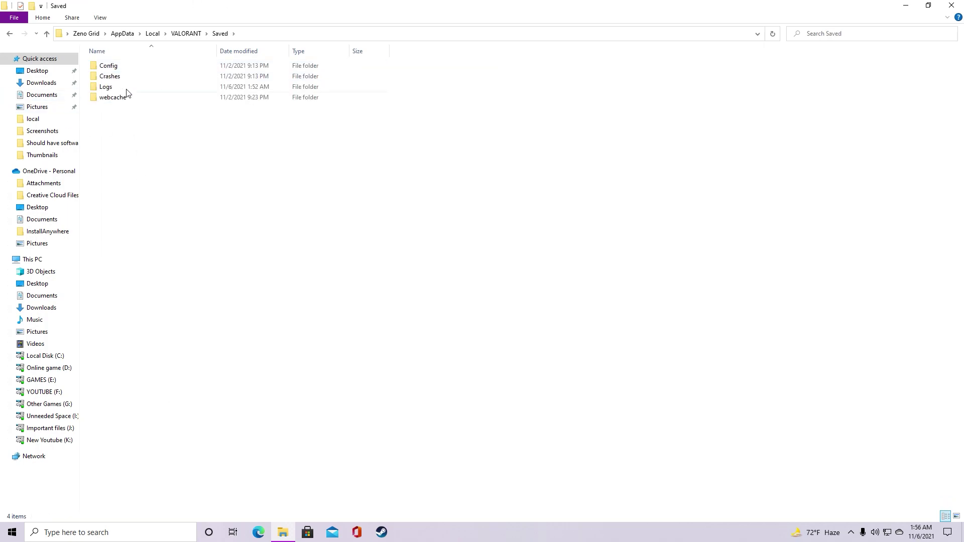
pyautogui.doubleClick(124, 71)
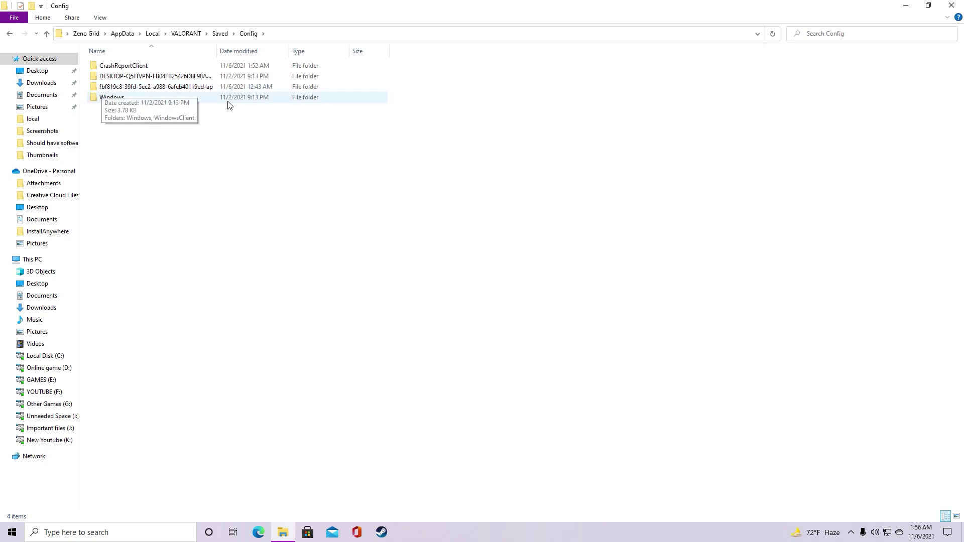
# Step: Open GameUserSettings.ini from the Windows subfolder of the player-ID config folder ending in -ap
pyautogui.doubleClick(149, 88)
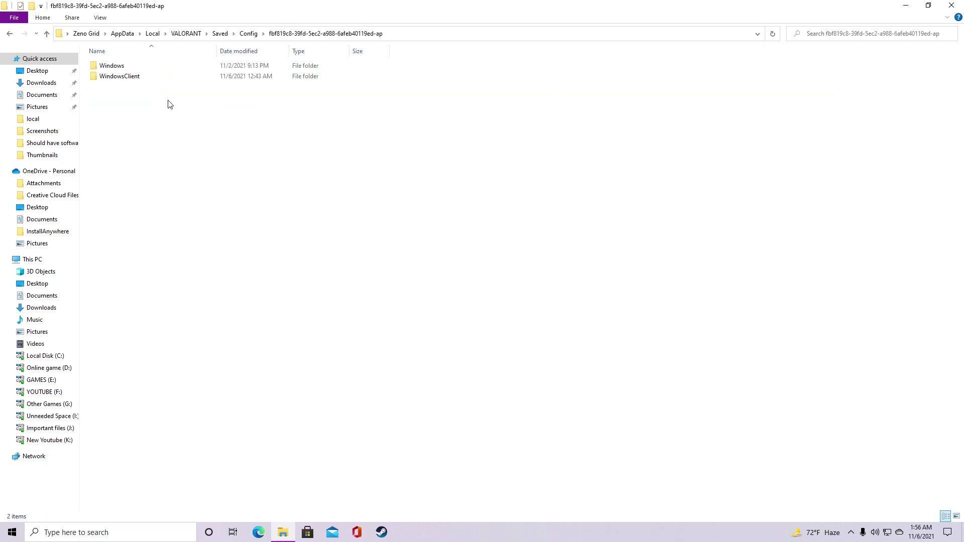
pyautogui.doubleClick(134, 71)
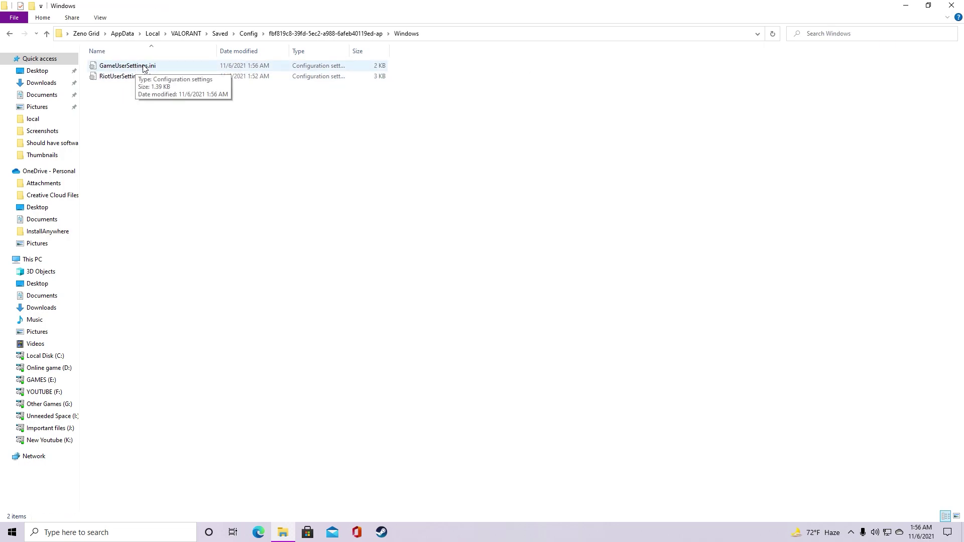
pyautogui.doubleClick(129, 67)
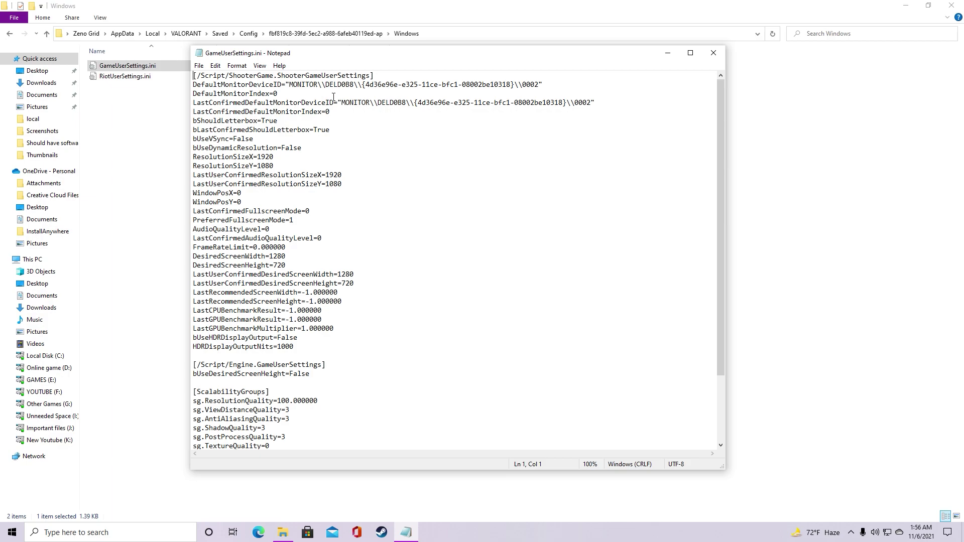
# Step: Set sg.ResolutionQuality to 60.000000 under ScalabilityGroups in GameUserSettings.ini
pyautogui.scroll(-3, 333, 399)
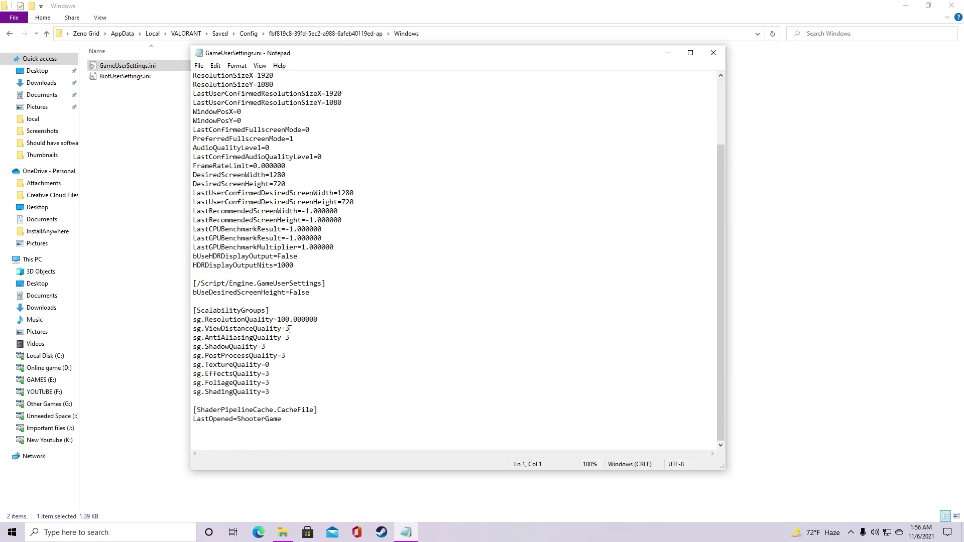
pyautogui.moveTo(278, 320); pyautogui.dragTo(323, 321)
pyautogui.click(289, 322)
pyautogui.press('BackSpace')
pyautogui.press('BackSpace')
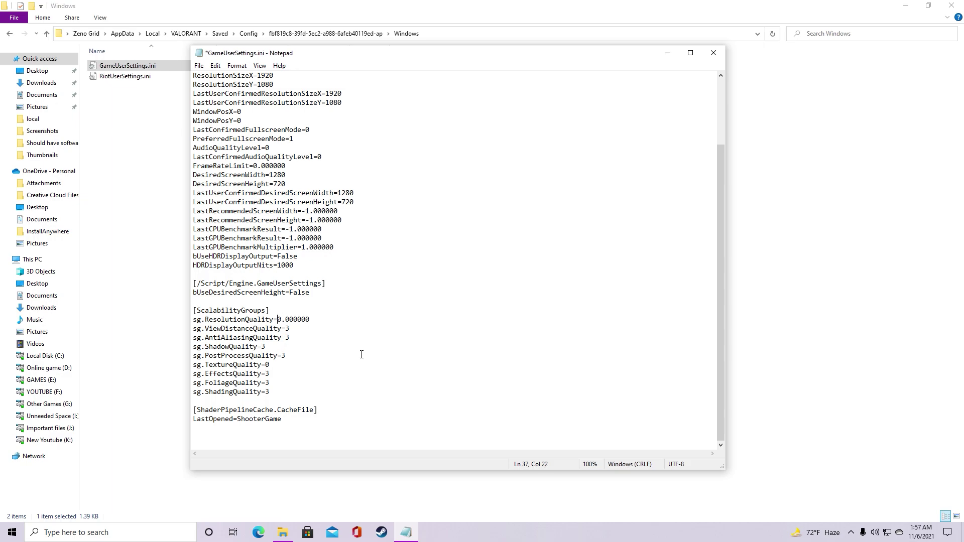
pyautogui.write('80')
pyautogui.press('BackSpace')
pyautogui.press('BackSpace')
pyautogui.write('60')
pyautogui.press('BackSpace')
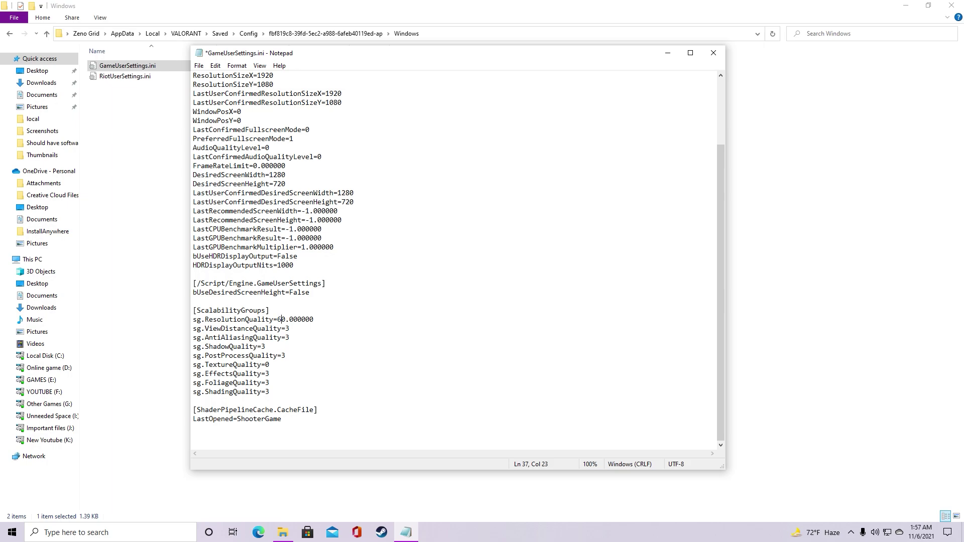